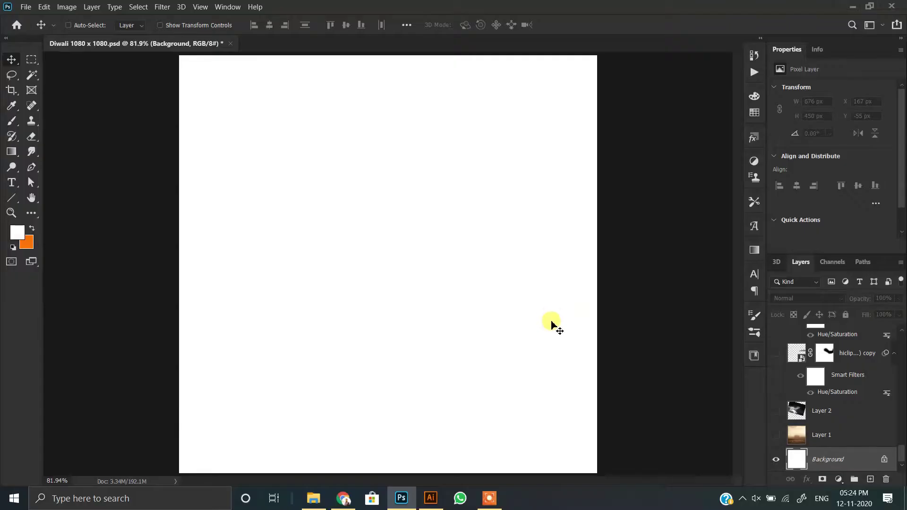
- Show the hazy sky-and-field backdrop, Layer 1, and enlarge it to fill the canvas
click(776, 435)
key(ctrl+t)
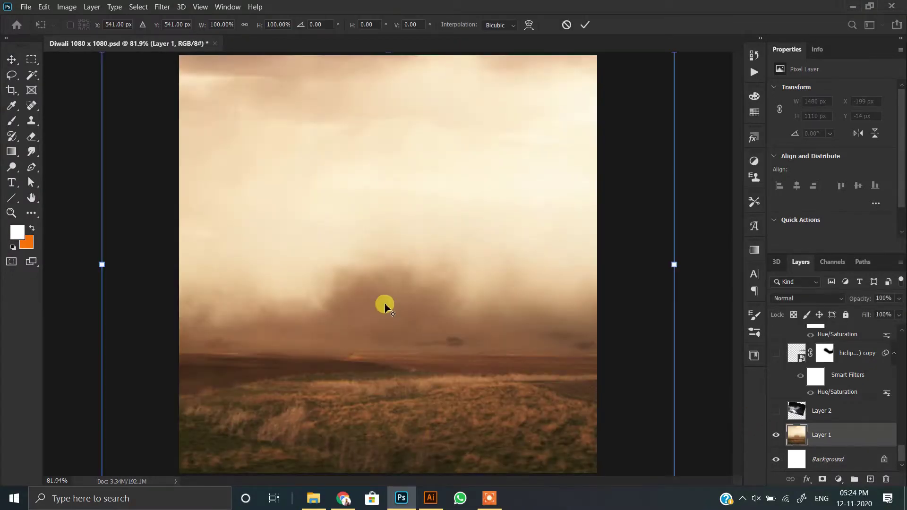
key(ctrl+0)
drag(577, 274, 556, 266)
drag(381, 391, 384, 419)
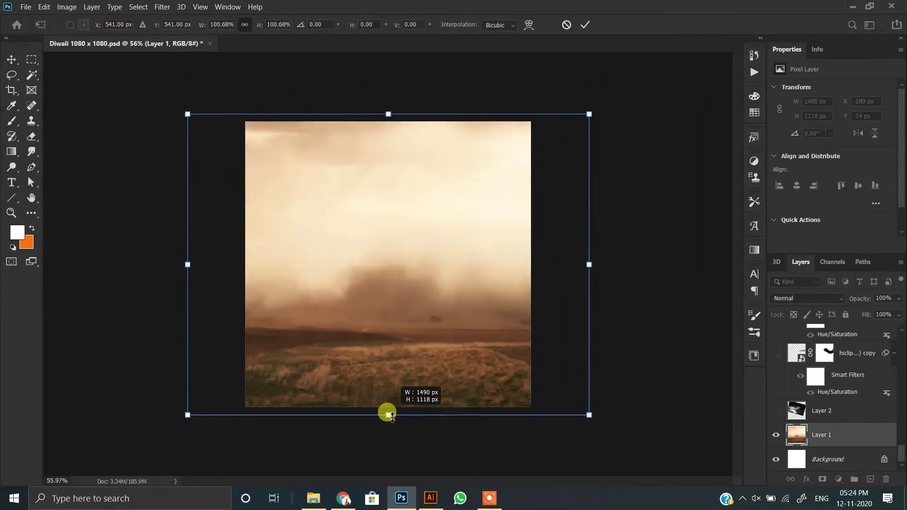
drag(394, 385, 393, 372)
key(Return)
key(ctrl+0)
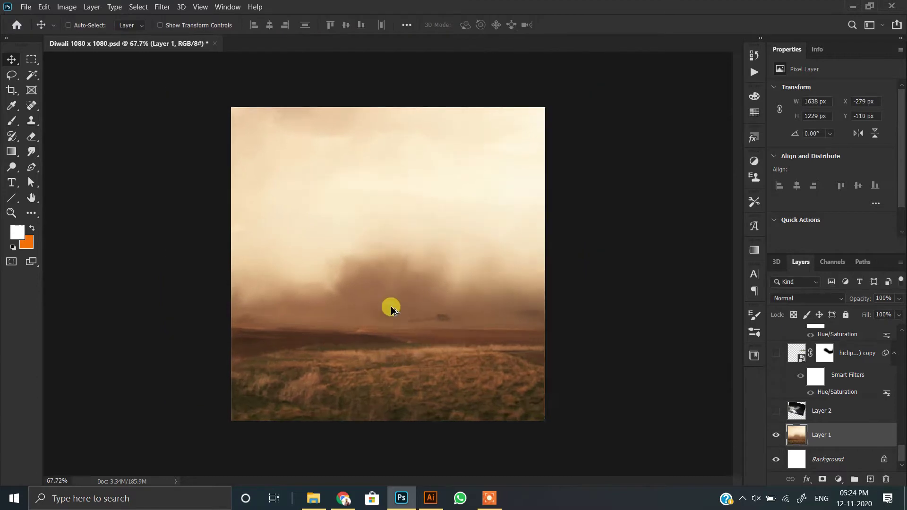
- Show the Lakshmi idol layer, Layer 14 copy 4, and place it left of centre
scroll(830, 378, up, 3)
scroll(830, 378, up, 3)
scroll(830, 378, up, 3)
scroll(830, 380, up, 3)
click(777, 363)
click(832, 363)
mouse_move(334, 245)
mouse_down()
mouse_move(379, 270)
mouse_move(326, 293)
mouse_up()
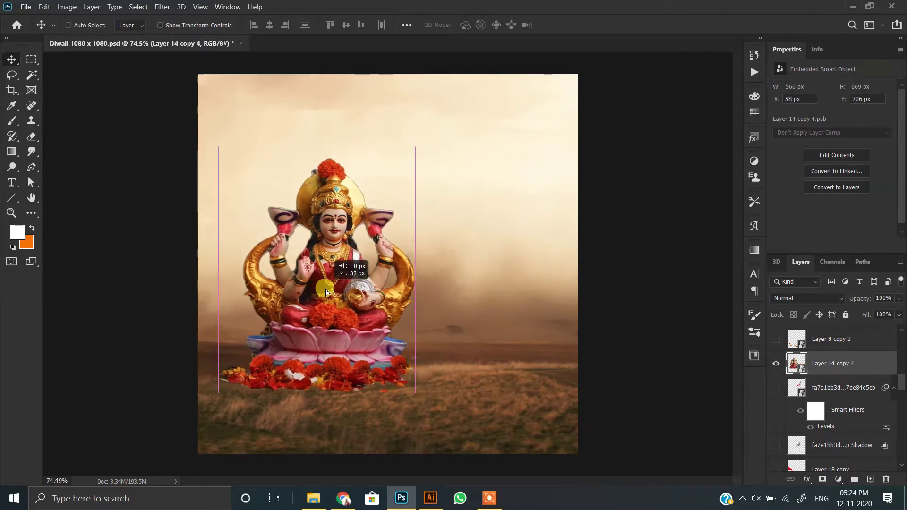
- Move the soft Lighten clouds layer, Layer 2, toward the upper left
scroll(849, 428, down, 5)
scroll(832, 427, down, 5)
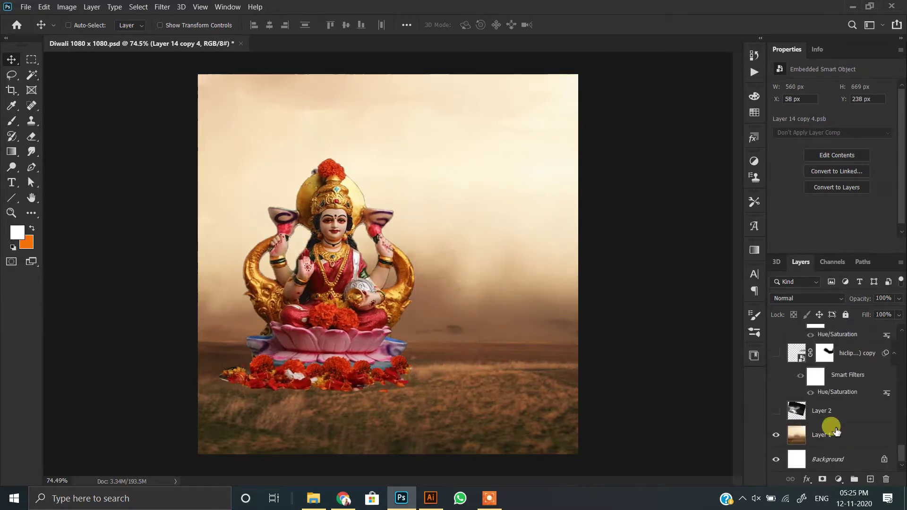
mouse_move(464, 314)
mouse_down()
mouse_move(233, 197)
mouse_move(227, 212)
mouse_move(246, 249)
mouse_up()
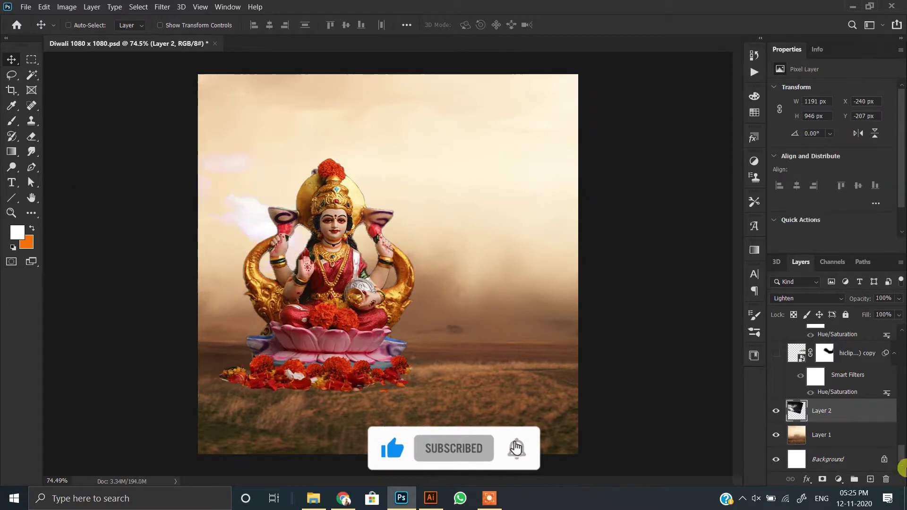
- Show the faint mountains beside the idol, shifted up-left, and reveal the tree layer
click(776, 355)
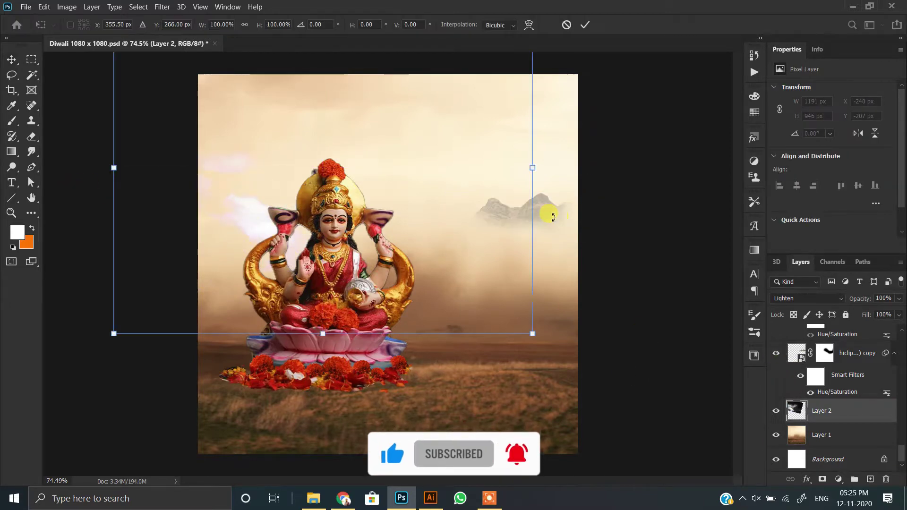
ctrl+click(537, 220)
drag(537, 220, 520, 216)
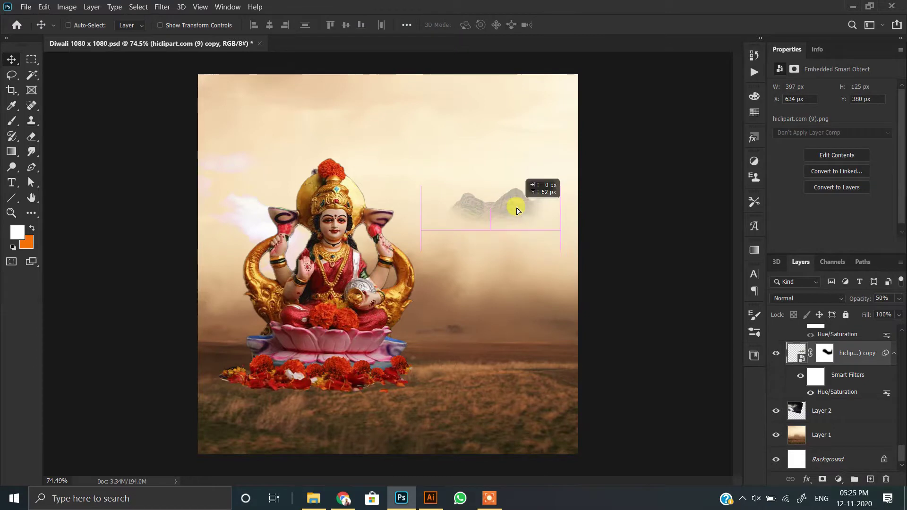
click(826, 358)
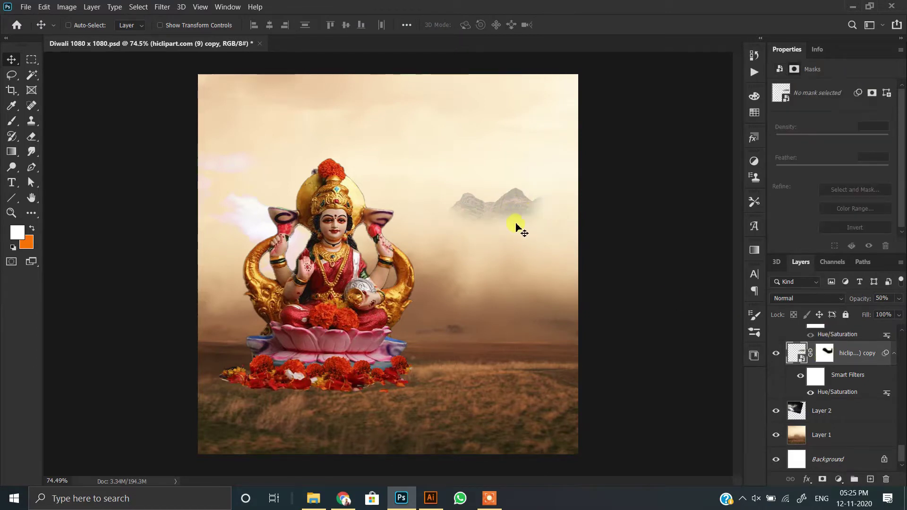
scroll(816, 395, up, 3)
click(776, 368)
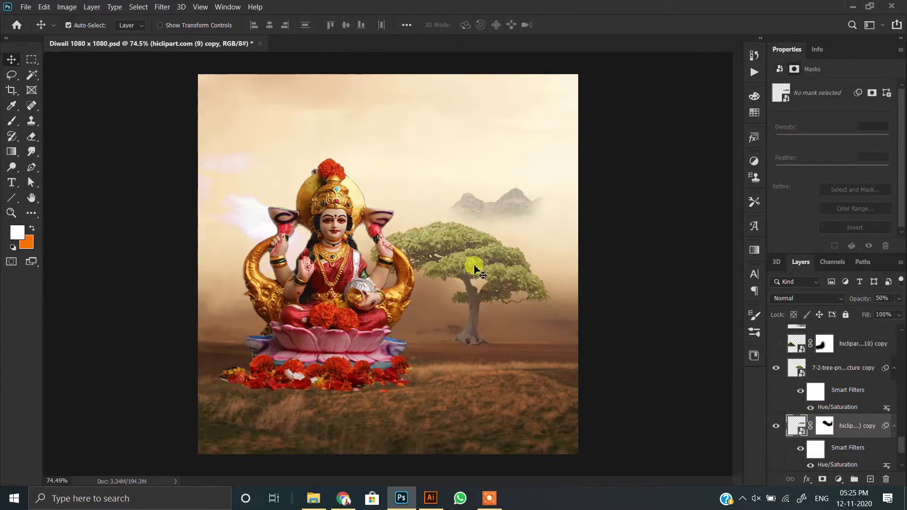
- Squash the tree layer shorter from its bottom edge
ctrl+click(489, 272)
key(ctrl+t)
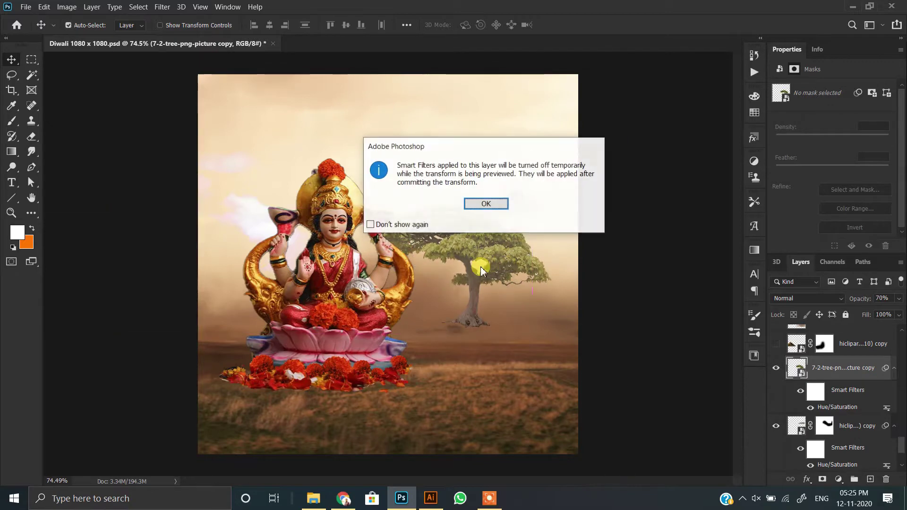
key(Return)
drag(463, 345, 469, 296)
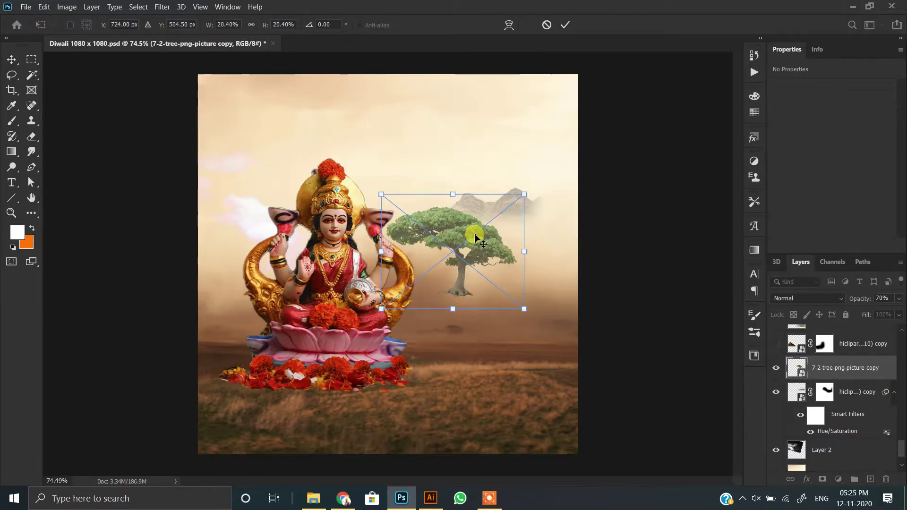
key(Return)
- Show the second hiclipart mountain range and move it left behind the idol
click(848, 348)
click(776, 343)
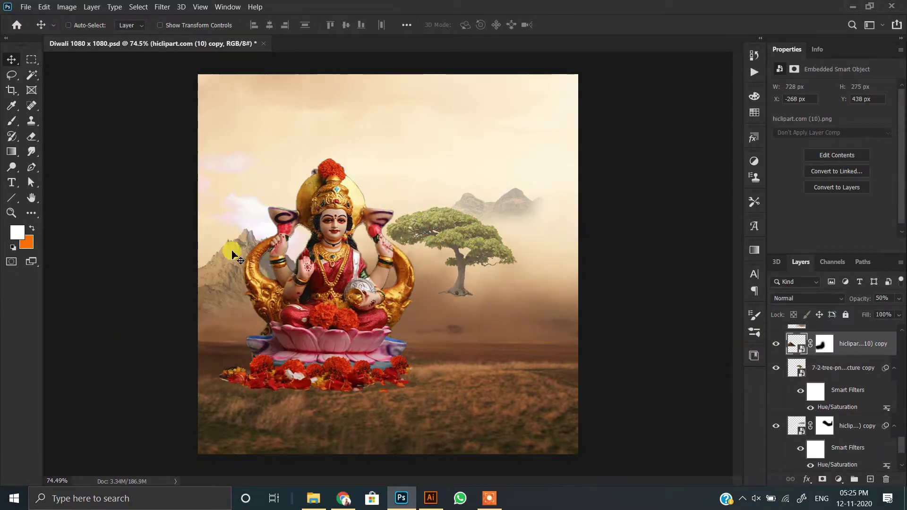
drag(237, 258, 193, 255)
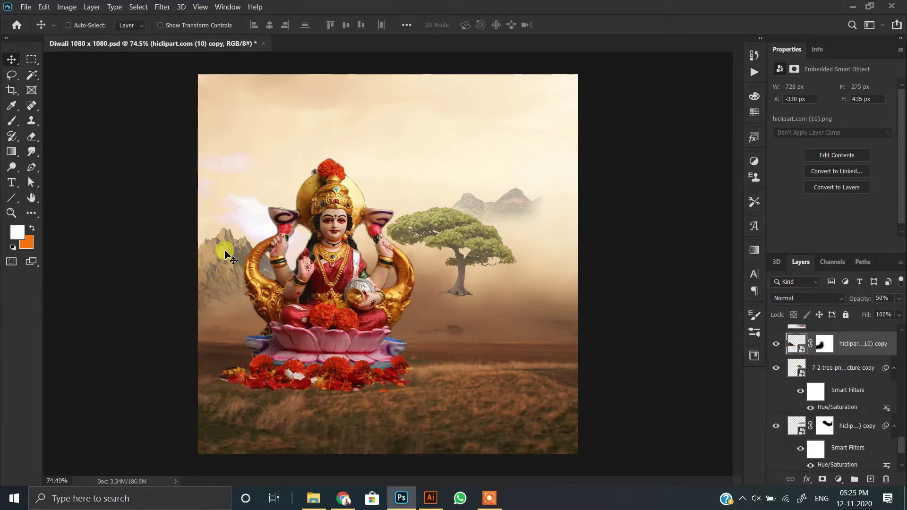
scroll(803, 363, up, 2)
click(826, 368)
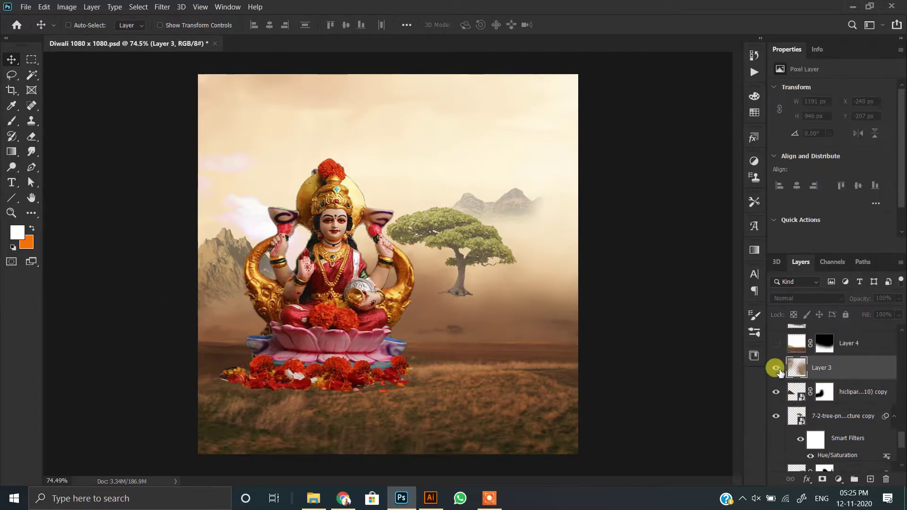
- Move the brown fog layer, Layer 3, down over the scene
click(776, 368)
key(ctrl+t)
drag(498, 353, 497, 381)
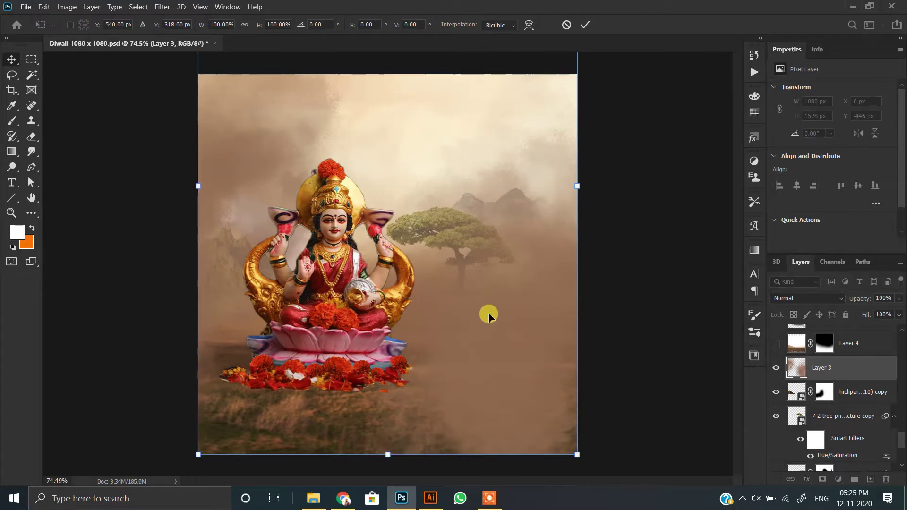
key(Return)
drag(492, 321, 492, 339)
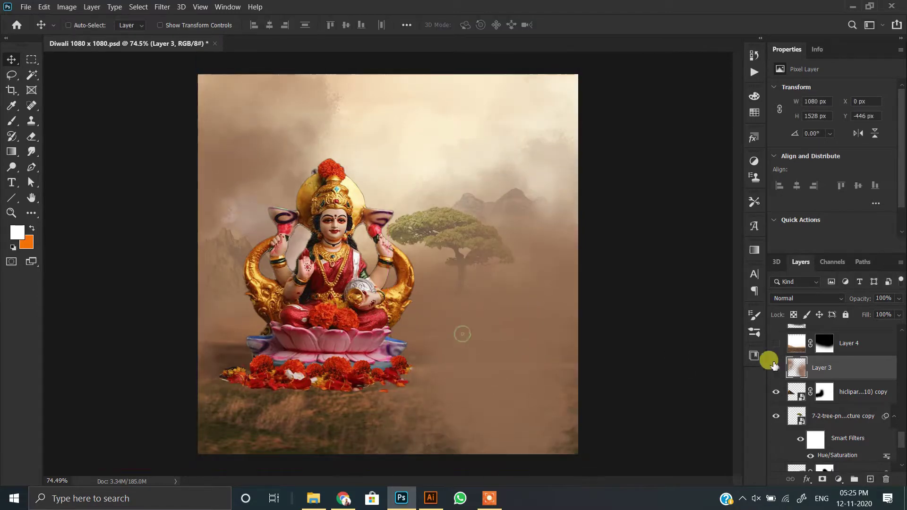
- Show Layer 4's rocky ground and position it as the foreground beneath the idol
click(775, 345)
click(850, 344)
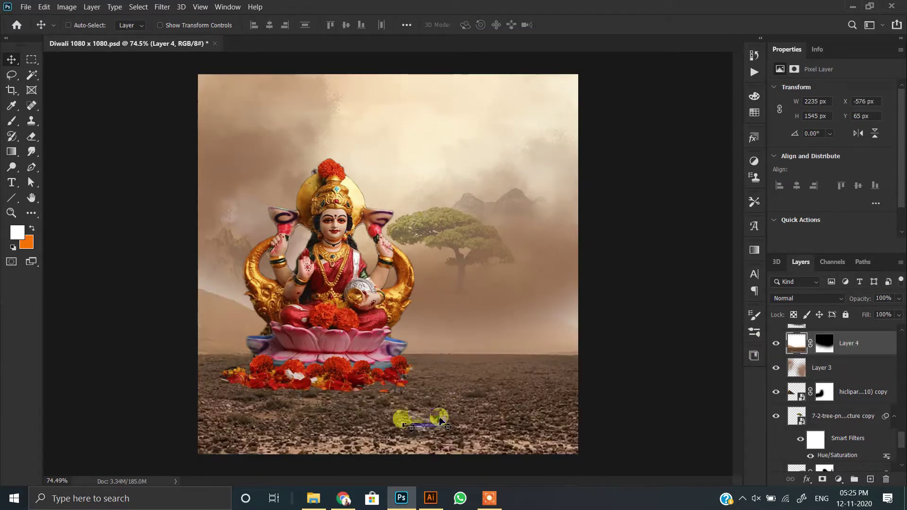
drag(415, 415, 440, 402)
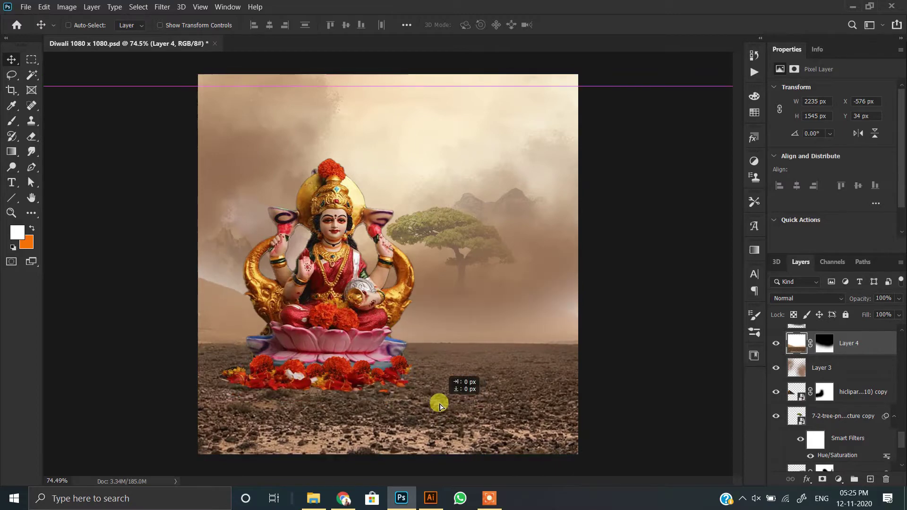
drag(441, 402, 438, 396)
scroll(213, 283, up, 2)
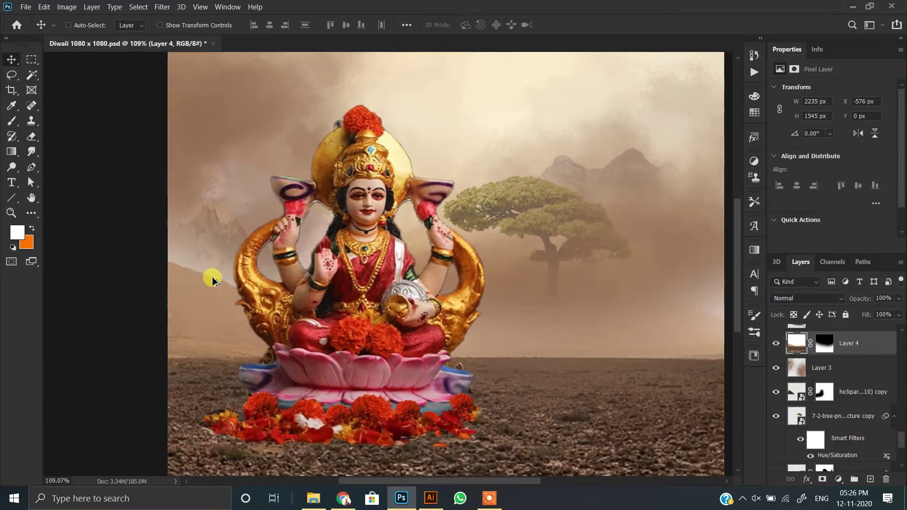
scroll(213, 283, down, 1)
drag(524, 380, 517, 386)
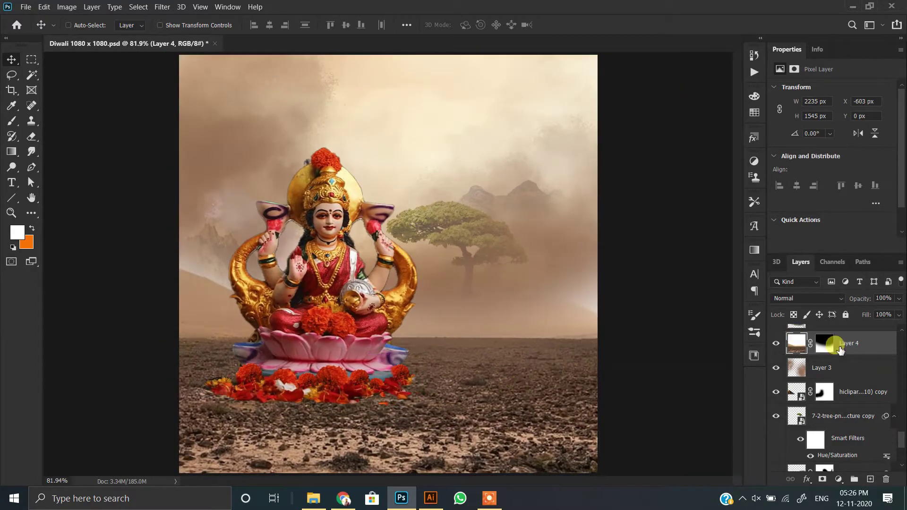
- Show the dust-and-shrubs Layer 5 moved up, and lower the rocky ground and idol slightly
click(776, 368)
scroll(521, 330, up, 1)
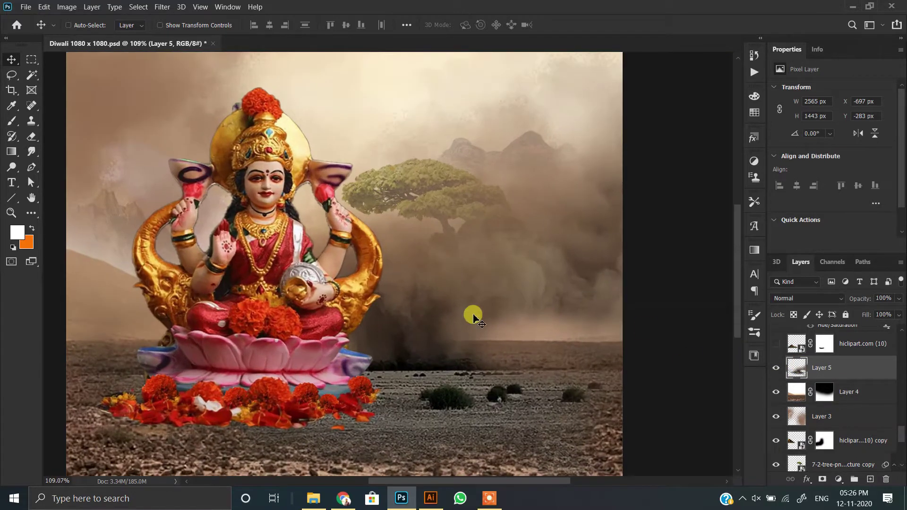
drag(457, 344, 457, 324)
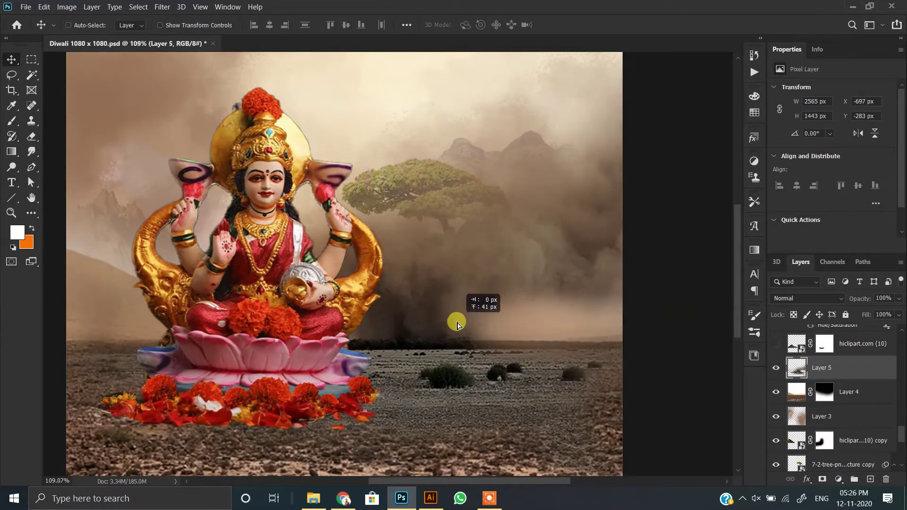
click(849, 404)
drag(592, 422, 591, 430)
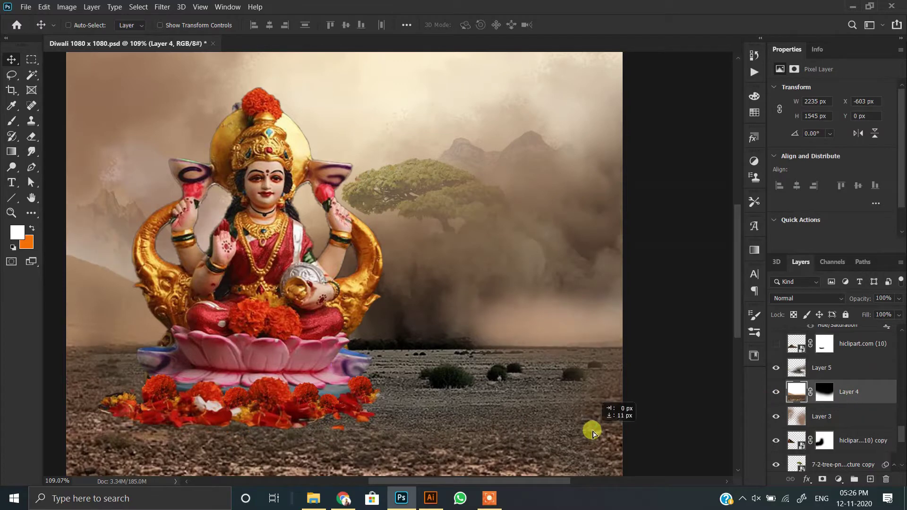
scroll(488, 404, down, 1)
scroll(488, 404, down, 1)
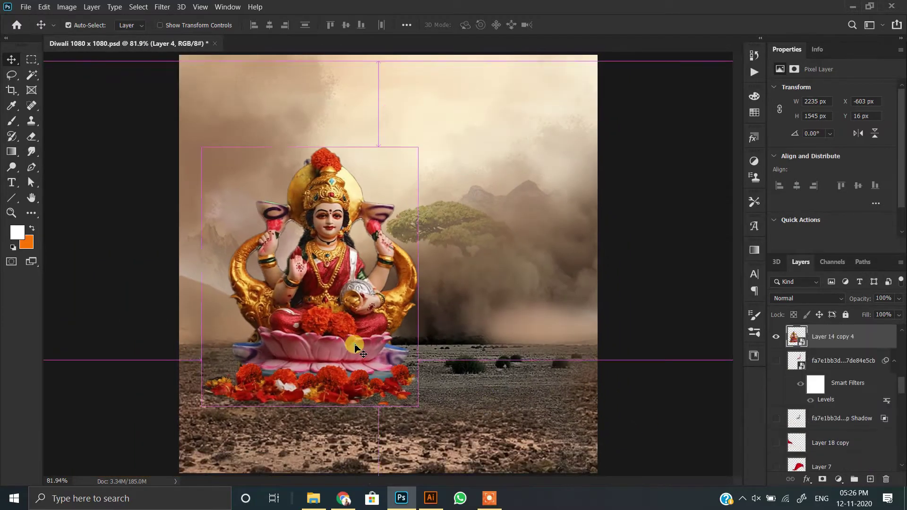
drag(341, 347, 340, 340)
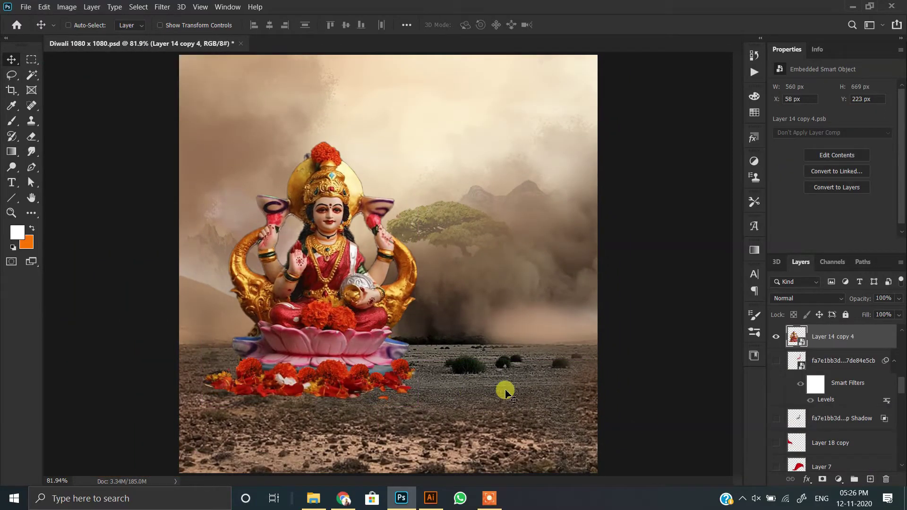
- Scale the desert background Layer 5 up slightly and shift it right and up
ctrl+click(527, 375)
key(ctrl+t)
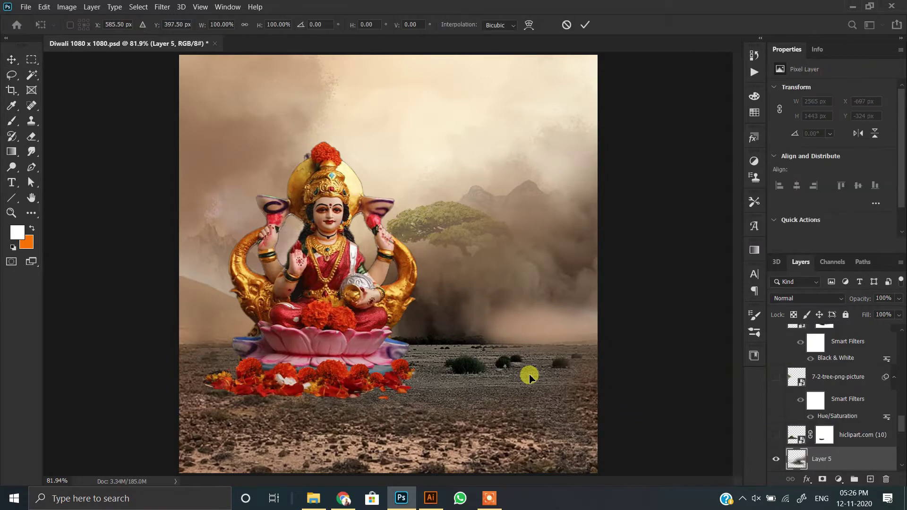
key(ctrl+0)
mouse_move(400, 390)
mouse_down()
mouse_move(395, 421)
mouse_move(408, 408)
mouse_up()
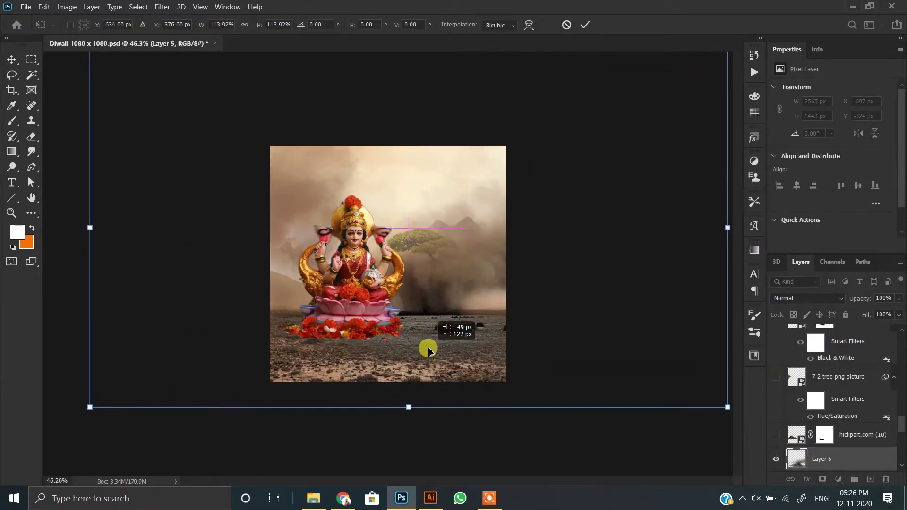
scroll(418, 356, up, 3)
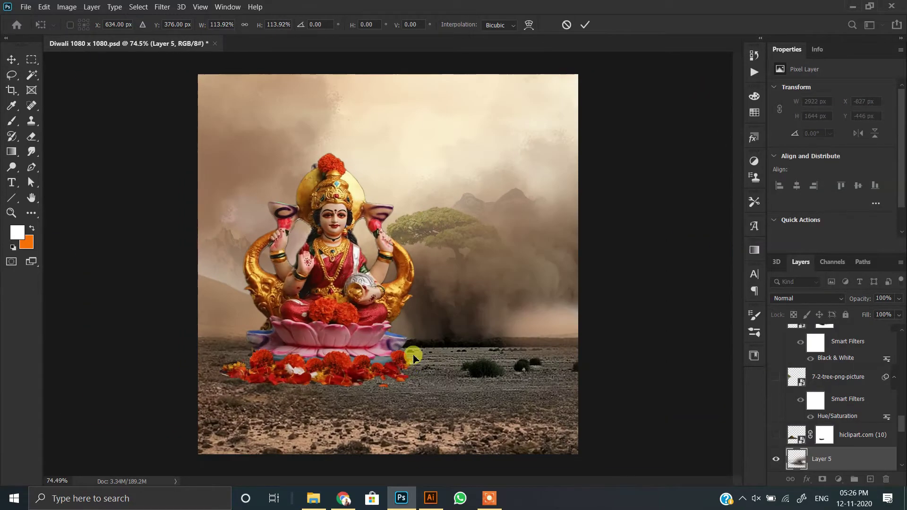
drag(414, 359, 435, 375)
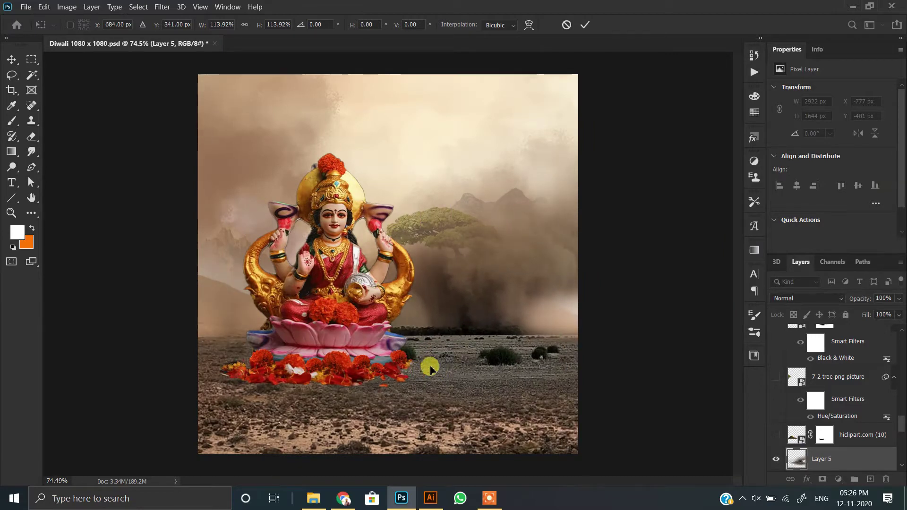
click(690, 395)
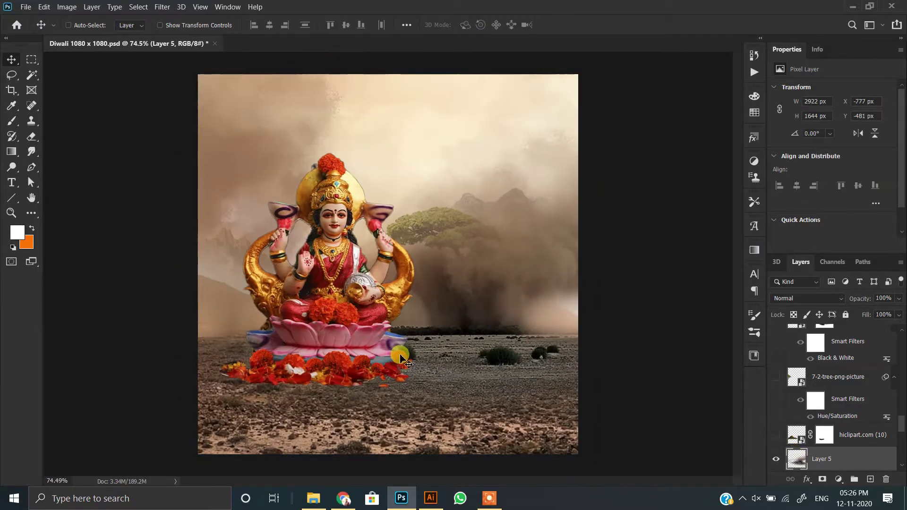
- Enlarge the background to about 110%, reverting a trial horizontal flip, and nudge it lower
key(ctrl+t)
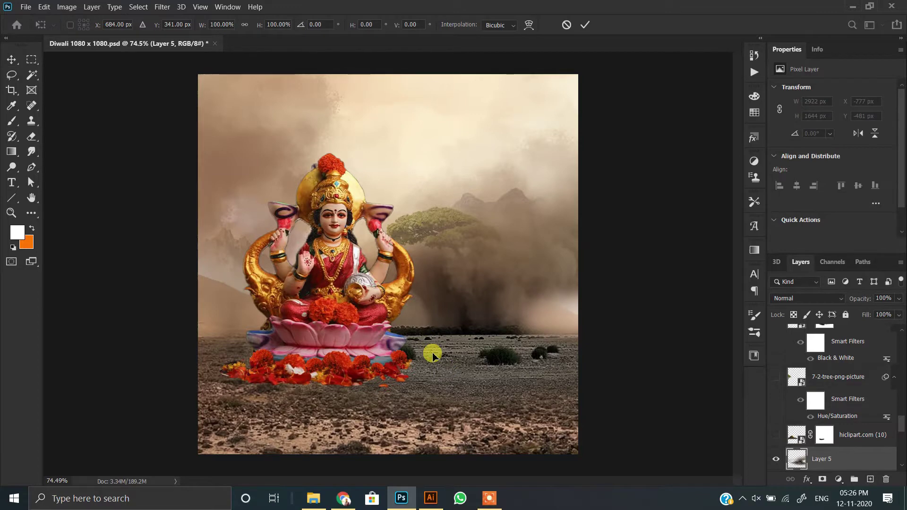
key(ctrl+0)
right_click(431, 344)
click(469, 317)
right_click(434, 334)
click(448, 329)
drag(122, 392, 62, 425)
mouse_move(391, 349)
mouse_down()
mouse_move(452, 327)
mouse_move(440, 324)
mouse_up()
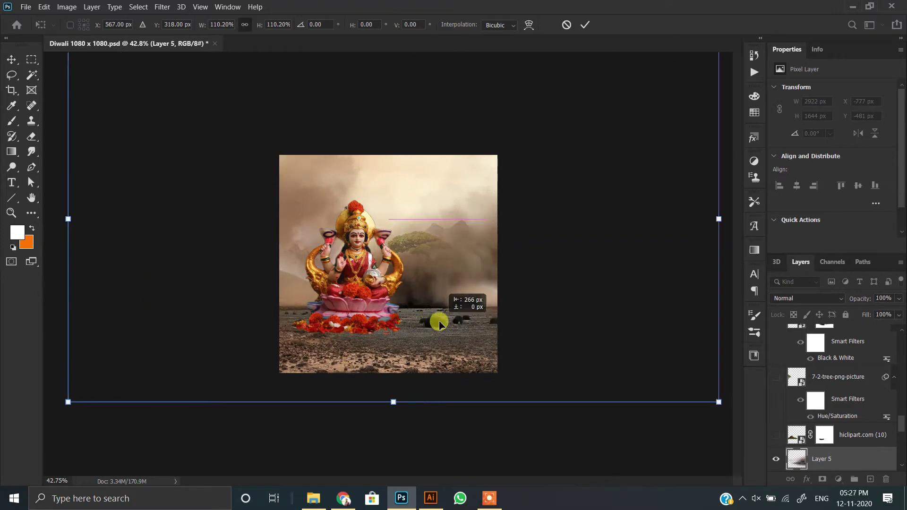
scroll(439, 325, up, 5)
key(Return)
scroll(449, 245, down, 1)
drag(473, 373, 471, 380)
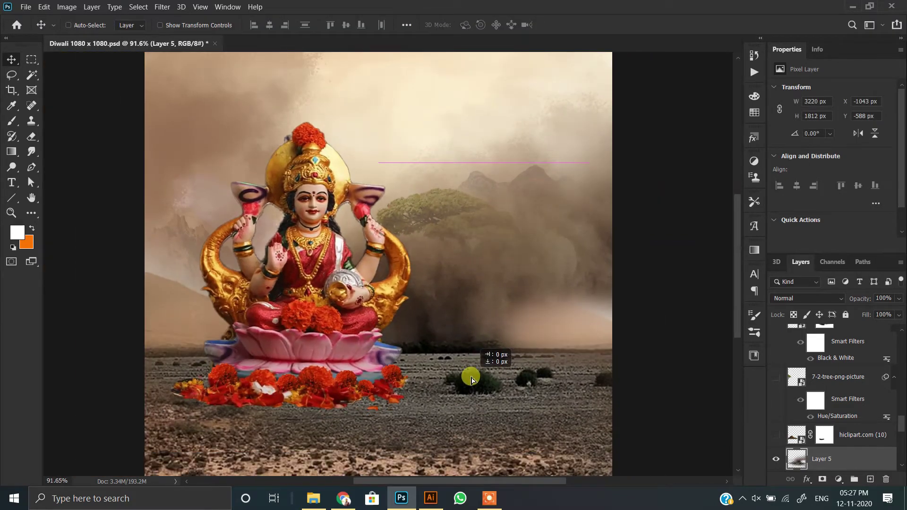
- Show the hiclipart.com (10) mountain and move it toward the left edge
click(844, 444)
click(776, 435)
scroll(281, 301, down, 2)
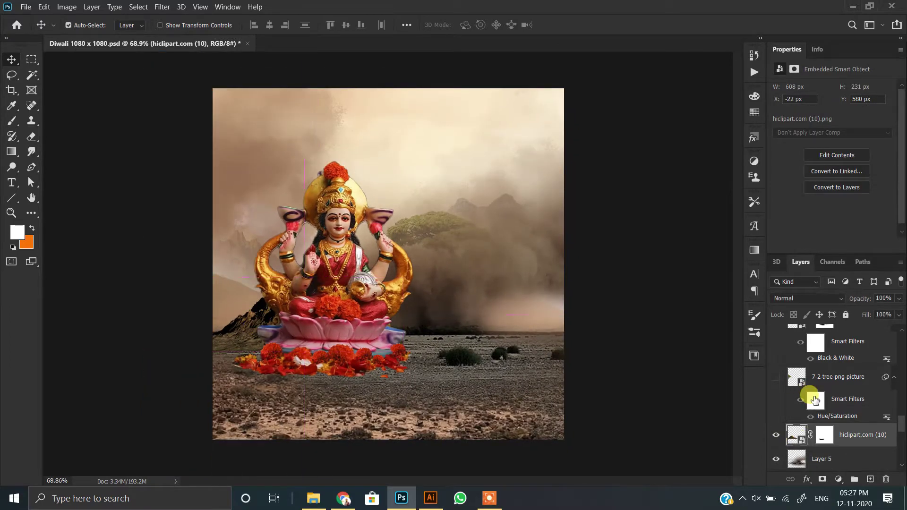
drag(233, 278, 227, 287)
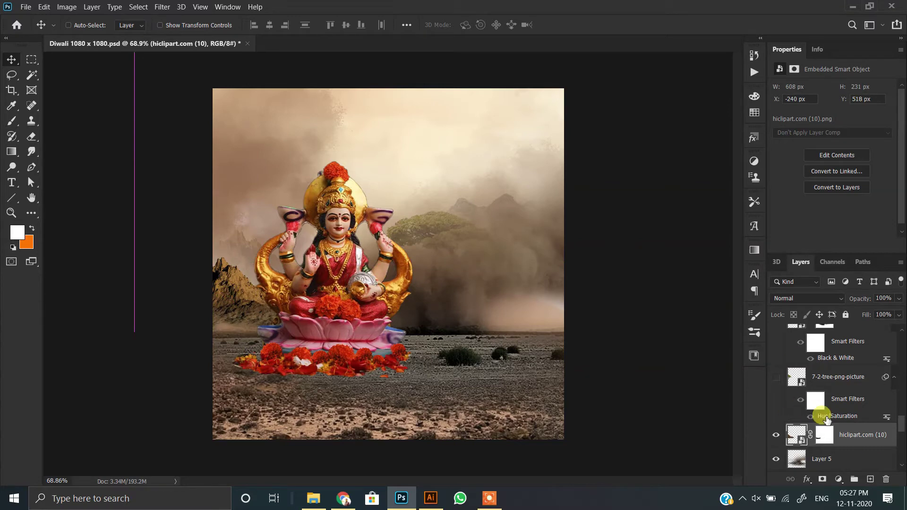
- Show the 7-2-tree-png-picture tree, shrunk to about 13% and placed at the left edge
click(848, 378)
click(777, 378)
drag(235, 256, 215, 263)
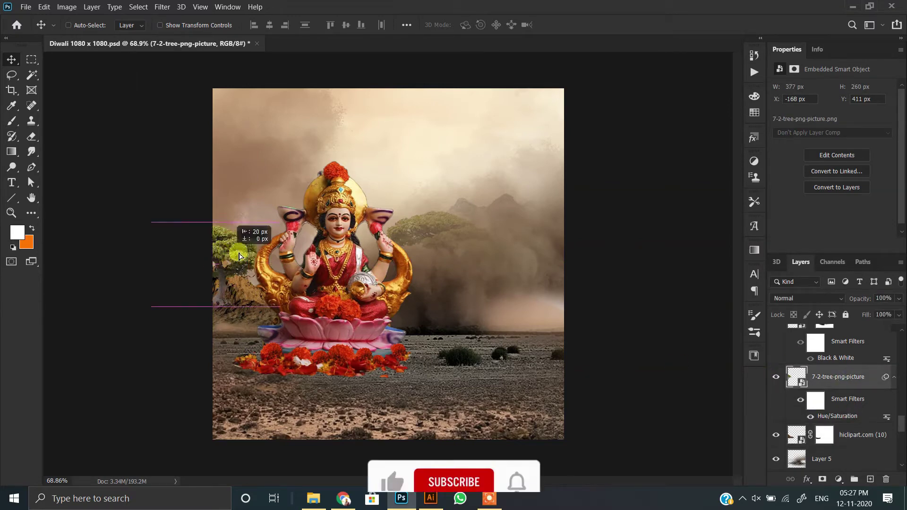
key(ctrl+t)
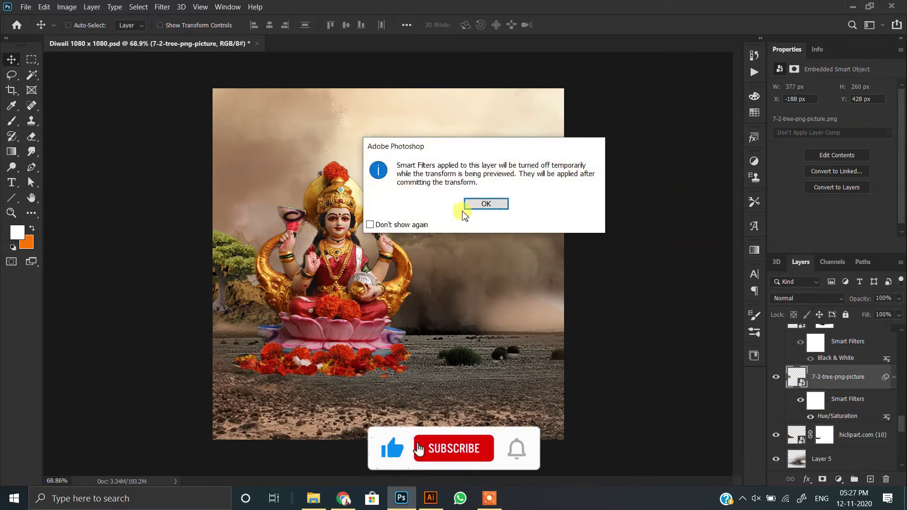
key(Return)
drag(225, 285, 240, 313)
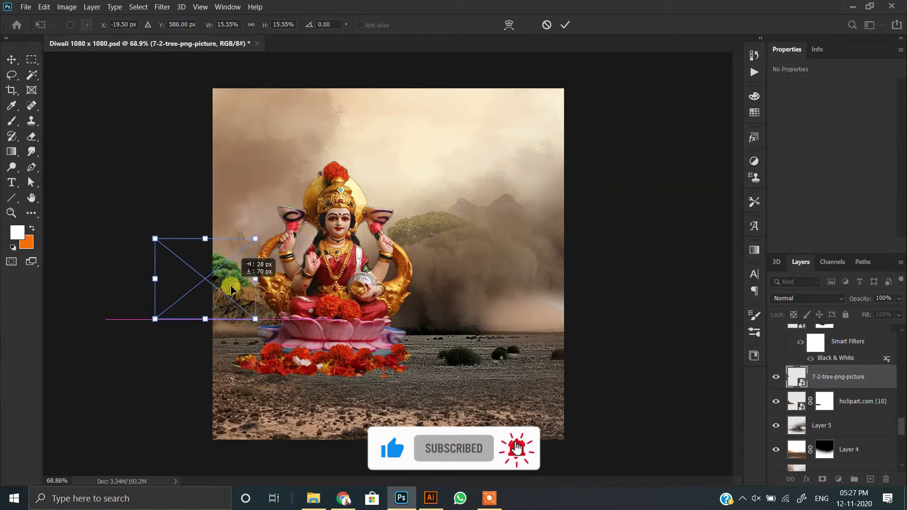
drag(163, 332, 178, 319)
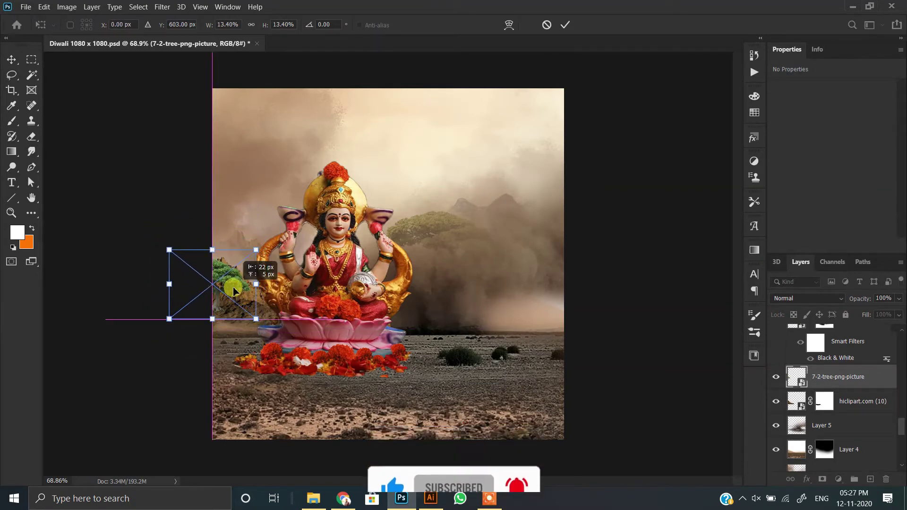
key(Return)
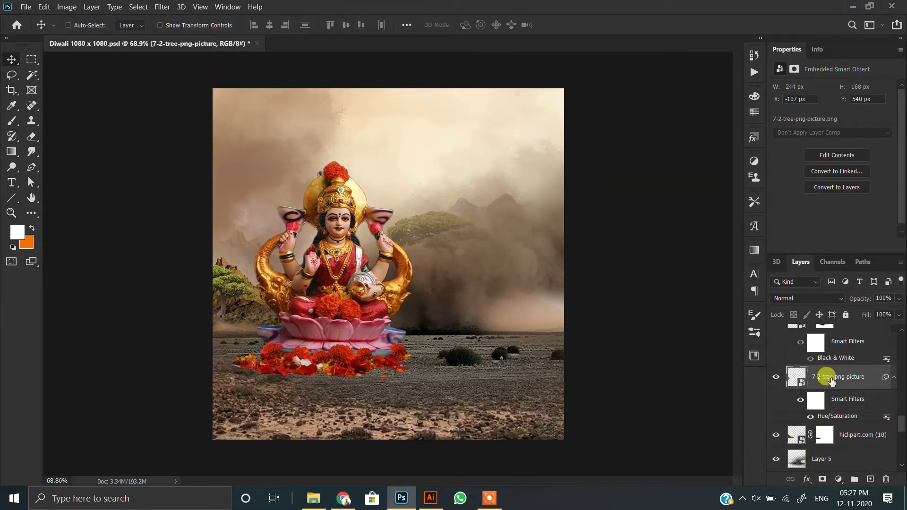
- Reveal the hiclip (9) mountain to the right of the idol
scroll(832, 376, up, 2)
click(831, 368)
click(776, 368)
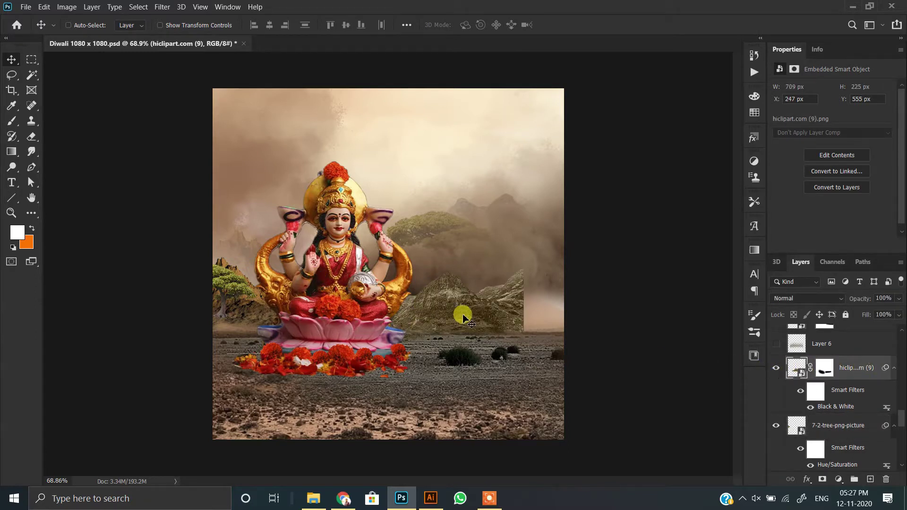
- Raise the hiclip (9) mountain slightly and paint black on its mask to fade its right edge
mouse_move(465, 312)
mouse_down()
mouse_move(504, 307)
mouse_move(447, 297)
mouse_move(495, 305)
mouse_up()
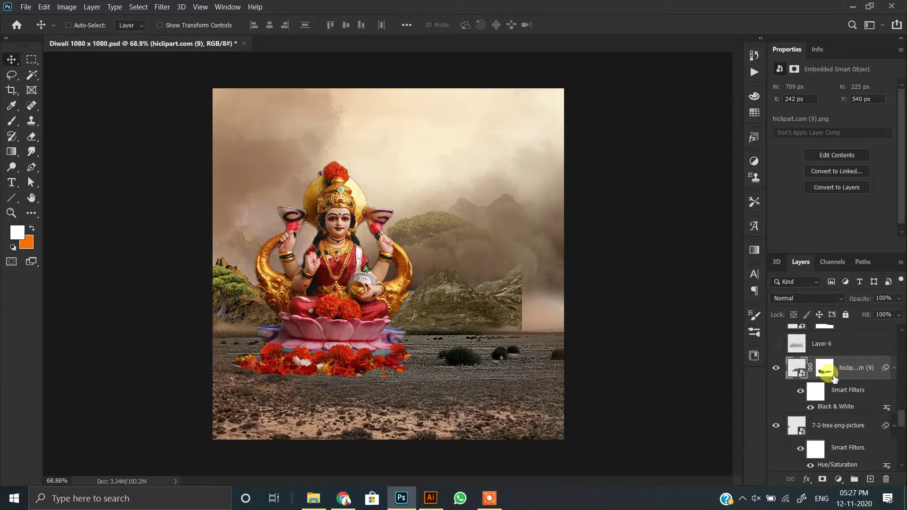
click(827, 374)
key(b)
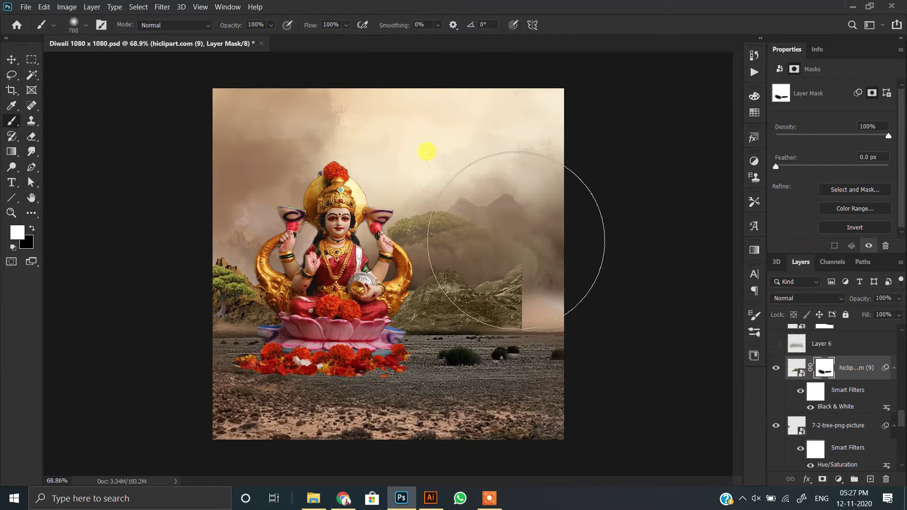
drag(508, 279, 513, 314)
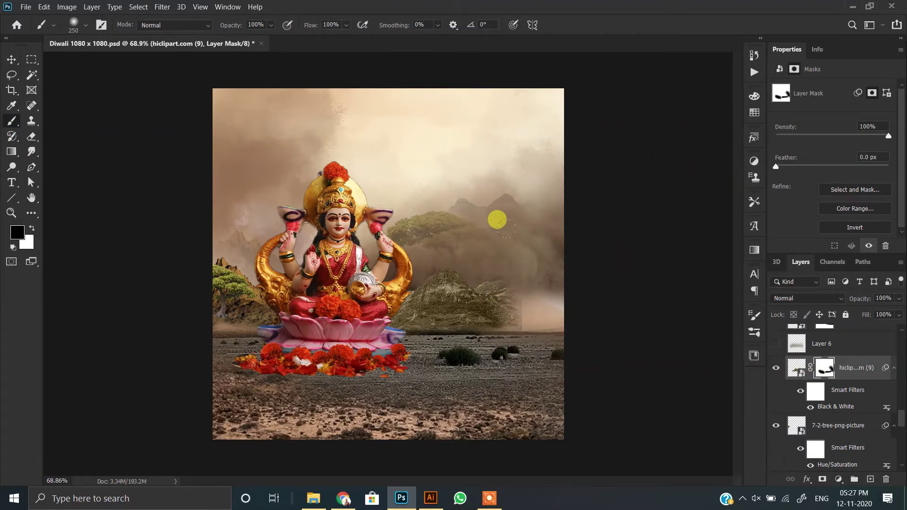
click(11, 59)
click(860, 374)
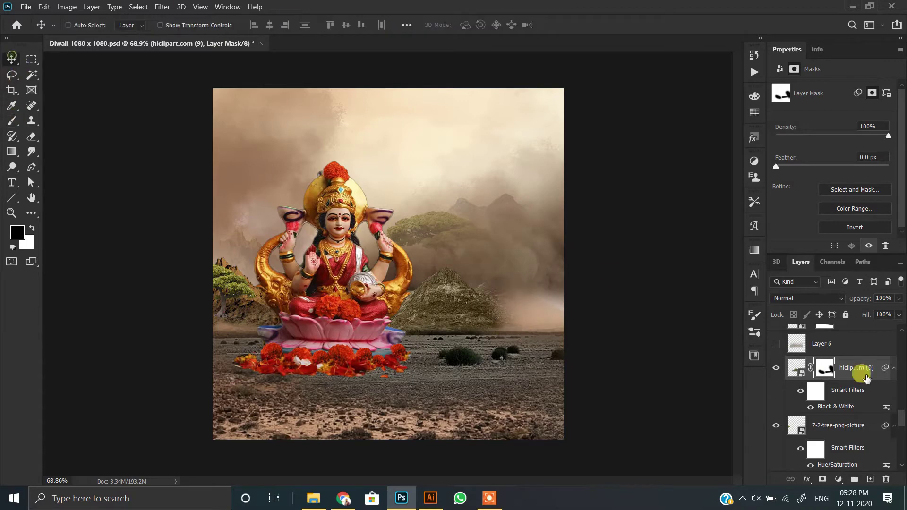
- Show Layer 6 at 70% opacity, enlarged and moved lower over the ground
click(819, 349)
click(776, 344)
key(7)
key(ctrl+t)
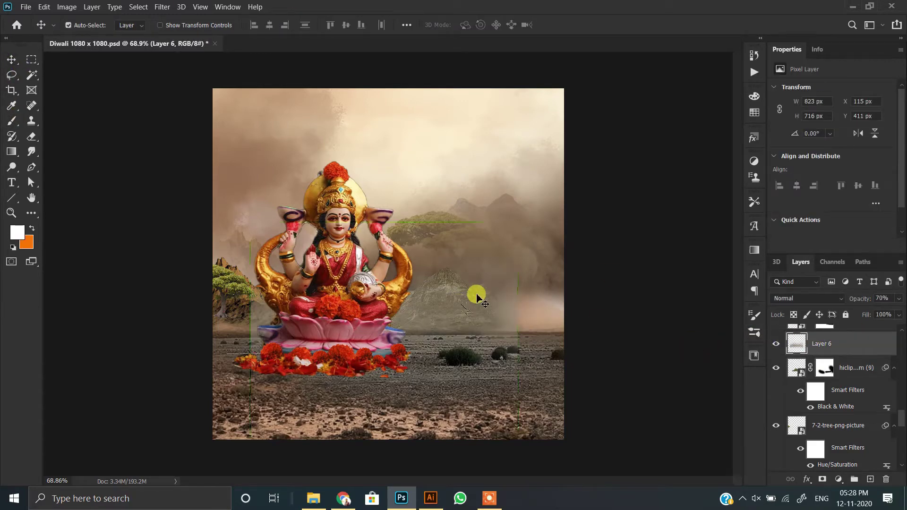
mouse_move(517, 337)
mouse_down()
mouse_move(582, 344)
mouse_move(513, 381)
mouse_up()
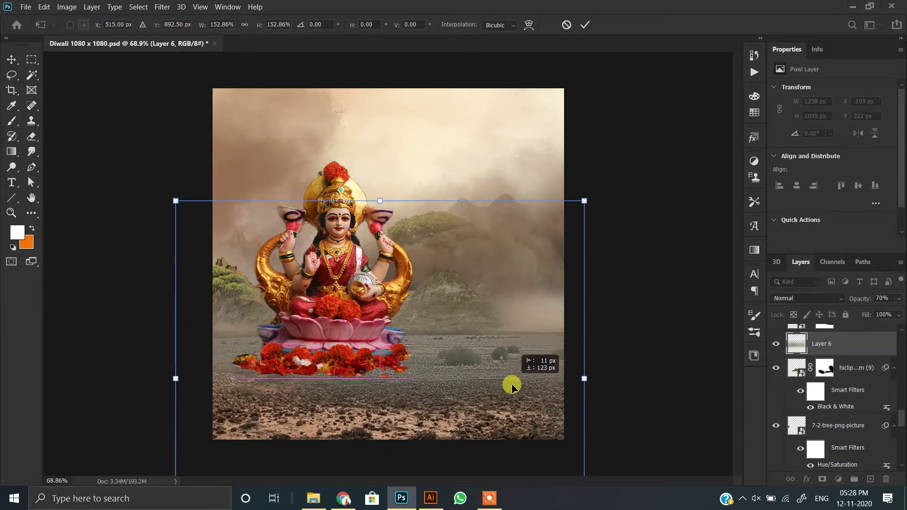
key(Return)
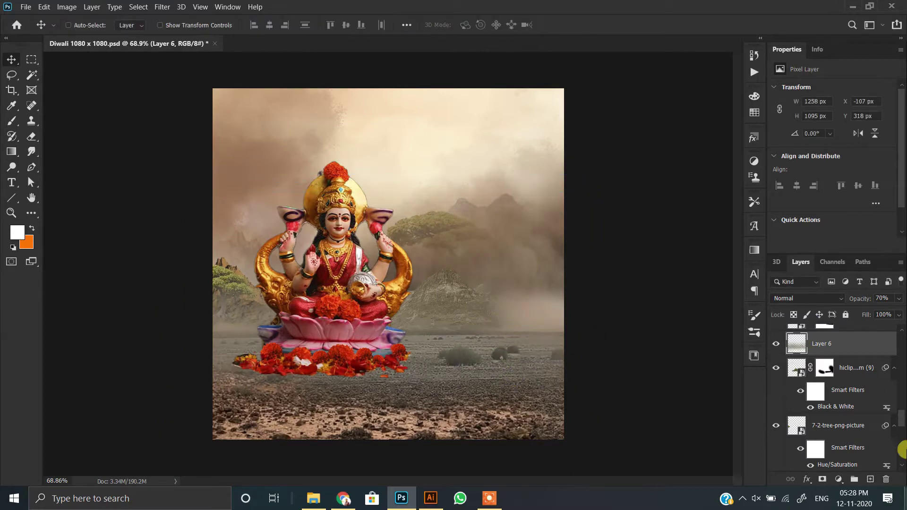
- Erase part of Layer 6 across the ground with an enlarged eraser
key(b)
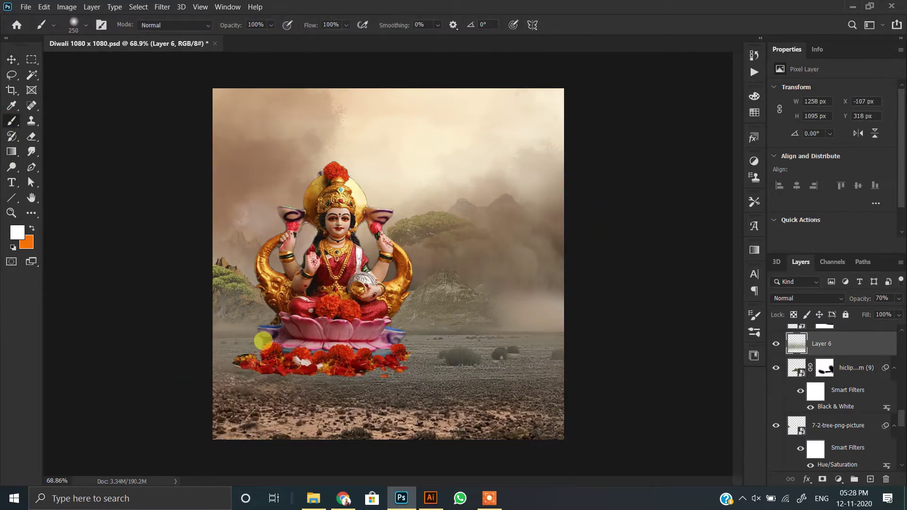
click(29, 139)
key(bracketright)
mouse_move(200, 358)
mouse_down()
mouse_move(174, 356)
mouse_move(584, 339)
mouse_up()
click(10, 59)
scroll(441, 310, up, 2)
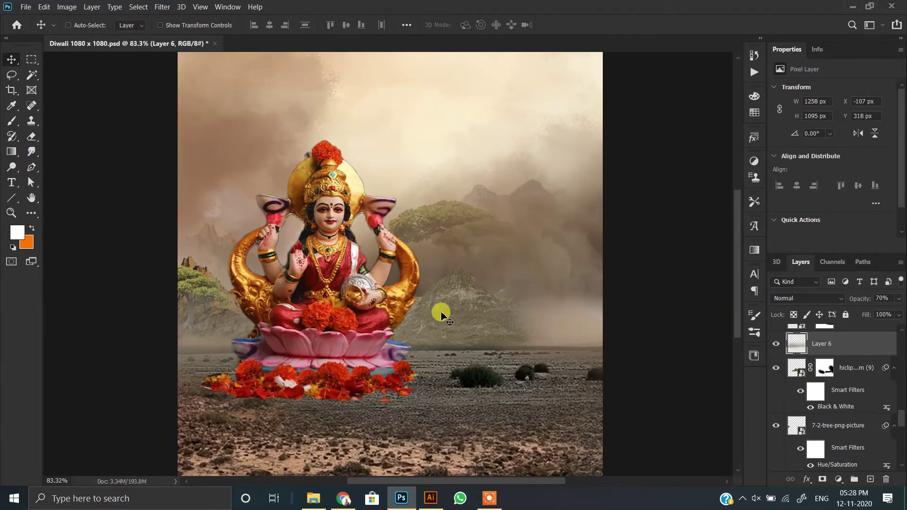
scroll(788, 381, up, 2)
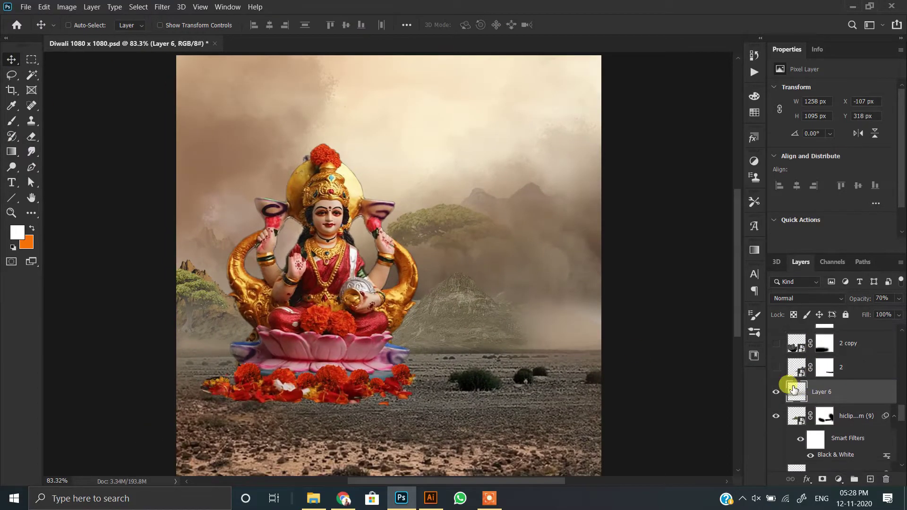
- Show the rocks layer 2 and position the boulder cluster right of the idol
click(796, 367)
drag(518, 324, 520, 316)
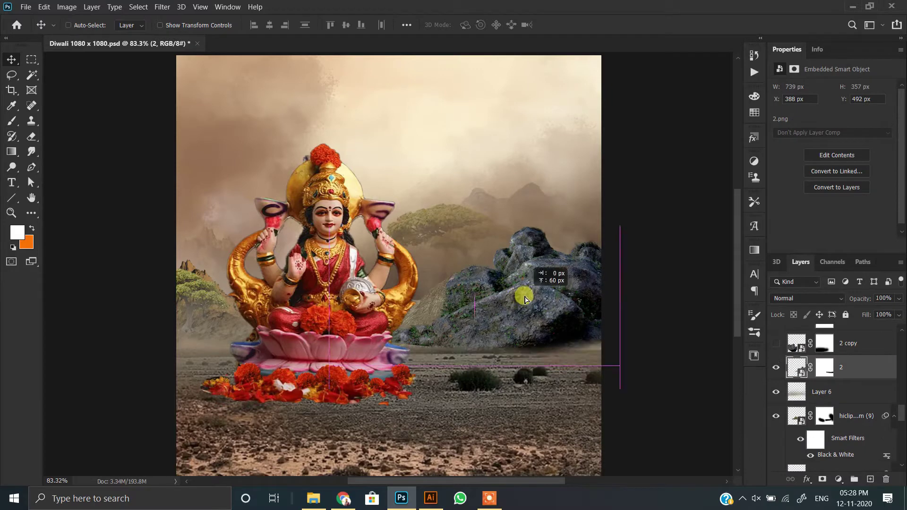
scroll(503, 286, up, 1)
mouse_move(577, 334)
mouse_down()
mouse_move(562, 334)
mouse_move(574, 324)
mouse_up()
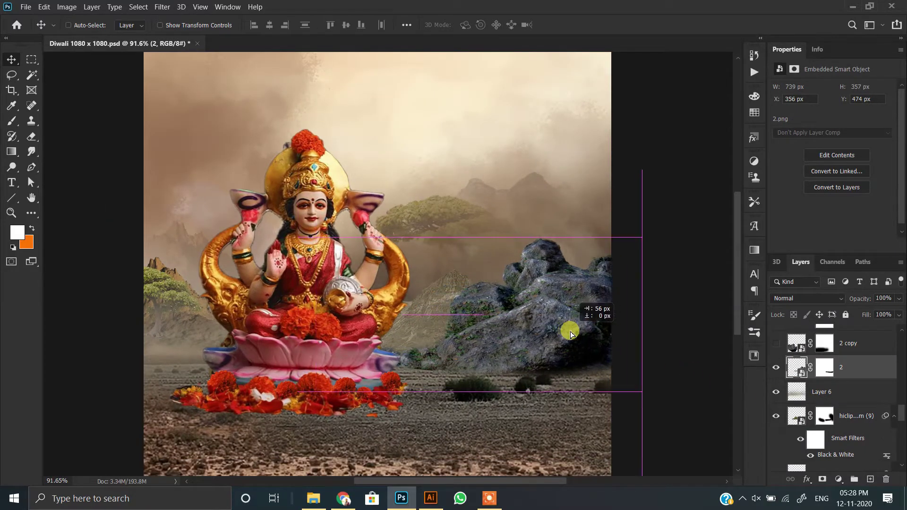
- Show the 2 copy rocks layer and place that group behind the idol's left side
scroll(497, 346, up, 1)
key(alt+bracketright)
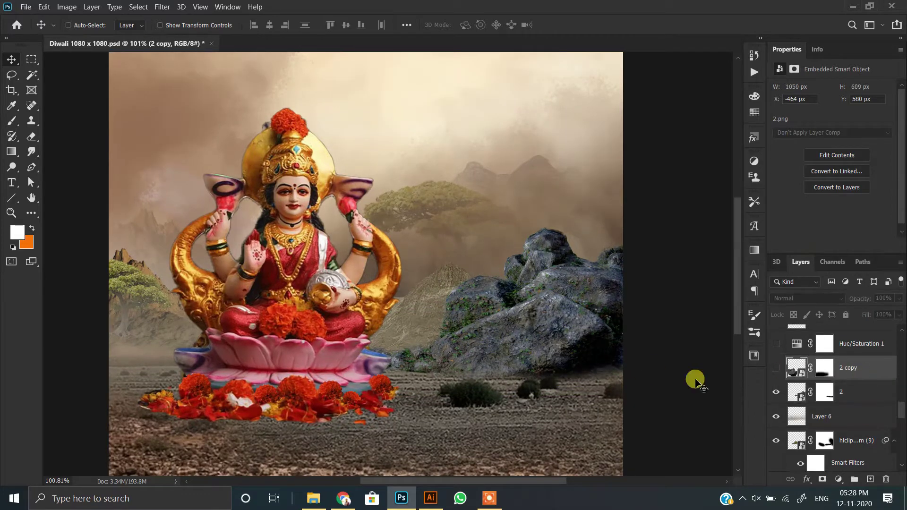
click(776, 368)
drag(156, 326, 176, 316)
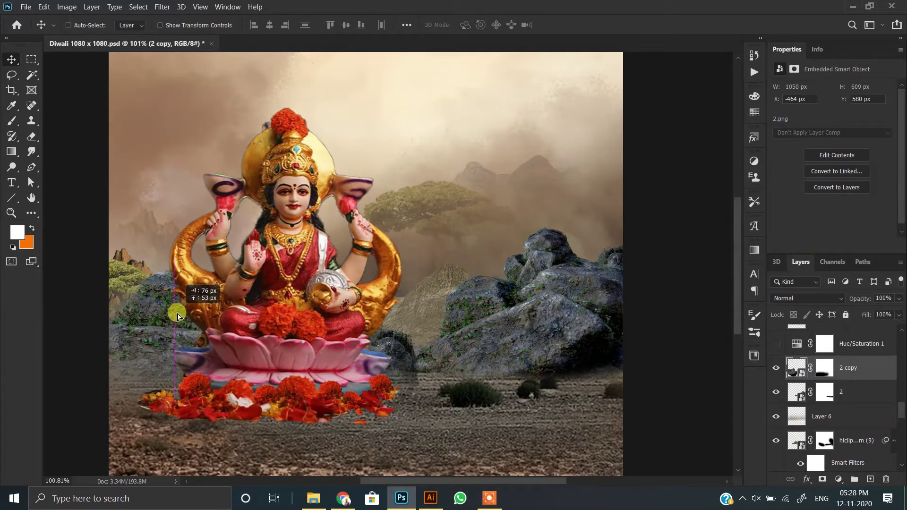
- Select the 7-2-tree-png-picture layer in the Layers panel
click(125, 273)
scroll(884, 397, down, 1)
click(779, 427)
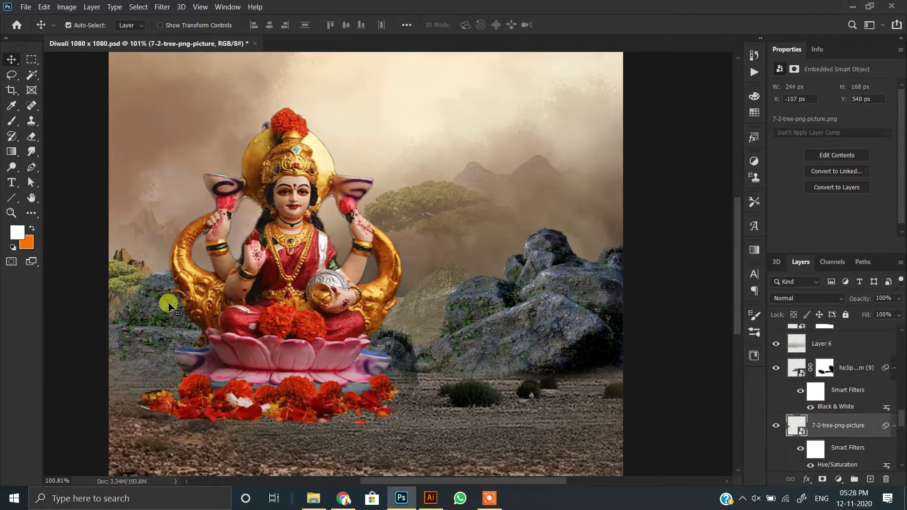
- Shrink the tree to about 9% and place it on the hillside at the left edge
key(ctrl+t)
click(476, 214)
drag(118, 307, 139, 262)
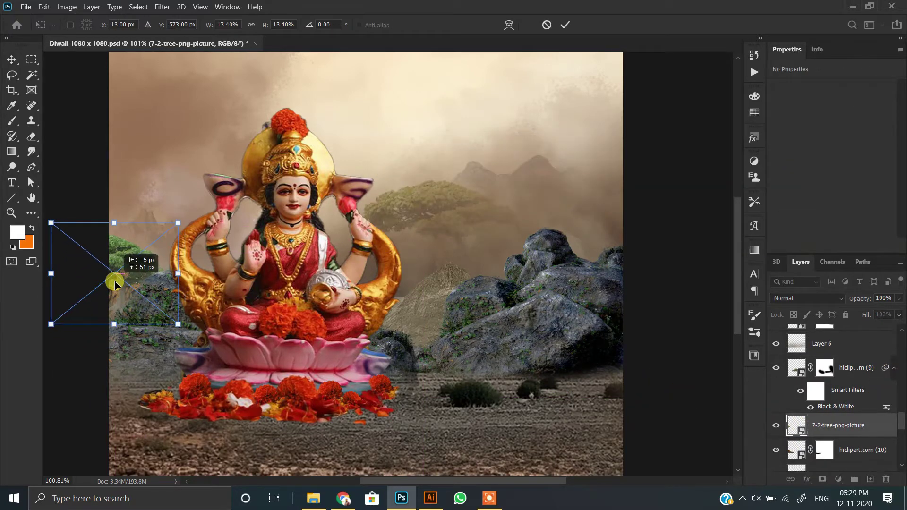
drag(138, 266, 139, 262)
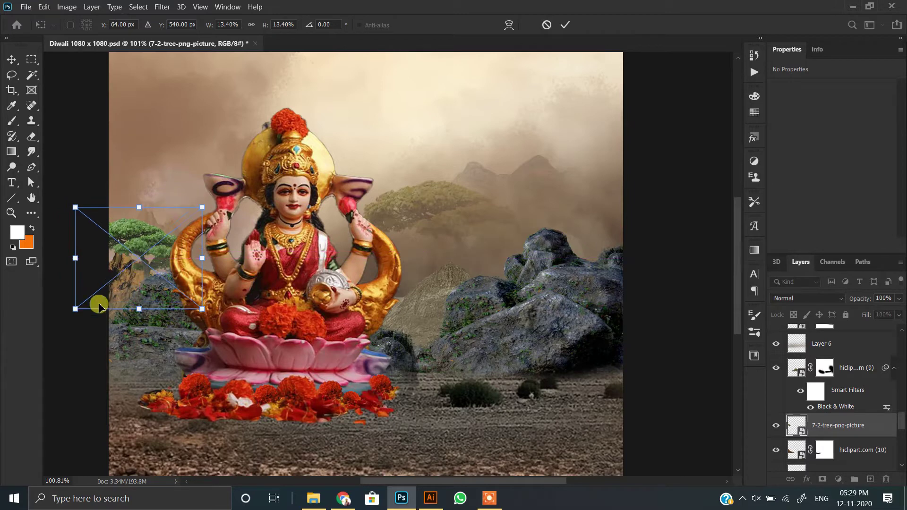
mouse_move(75, 303)
mouse_down()
mouse_move(119, 269)
mouse_move(156, 256)
mouse_up()
key(Return)
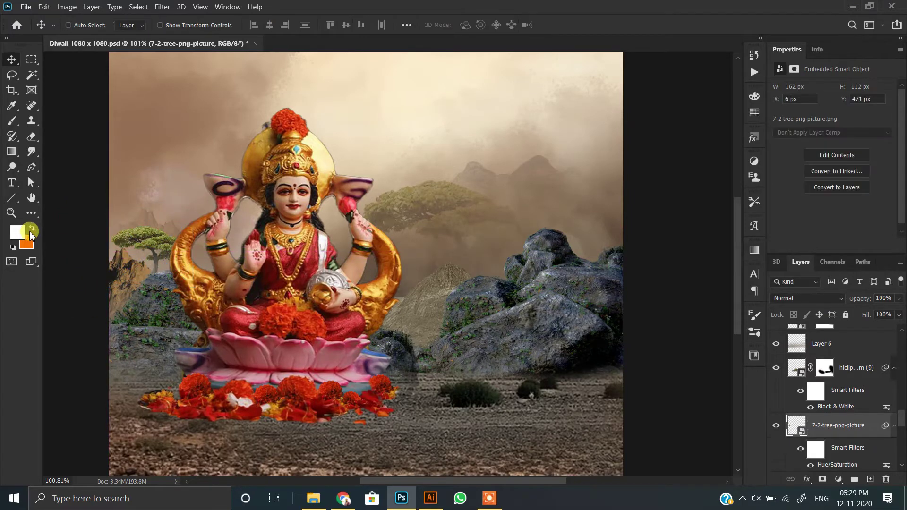
- Locate and open the tree's Hue/Saturation smart filter settings
scroll(142, 265, up, 2)
scroll(142, 264, down, 3)
scroll(135, 273, up, 2)
scroll(172, 278, up, 1)
scroll(156, 284, down, 1)
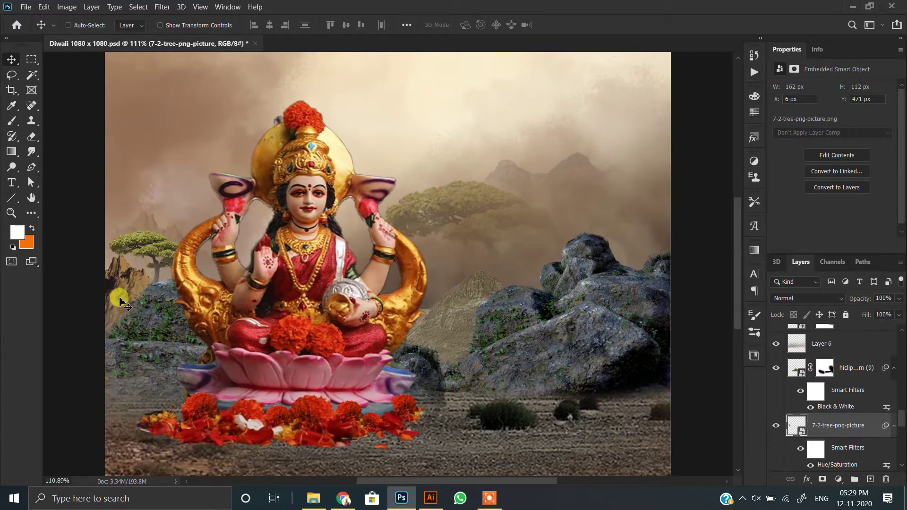
scroll(208, 267, up, 1)
scroll(208, 267, down, 2)
scroll(817, 405, up, 2)
scroll(817, 405, up, 1)
click(780, 401)
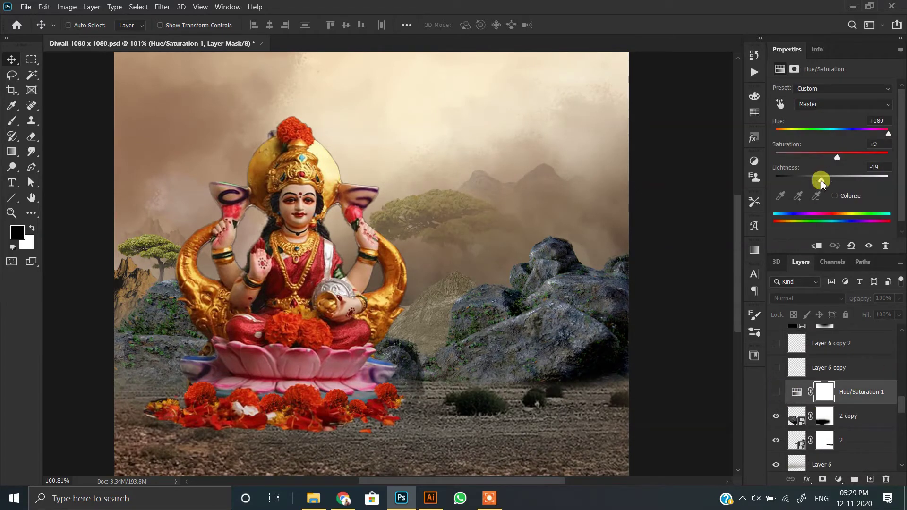
- Turn on the Hue/Saturation 1 adjustment to tint the landscape cool blue
click(776, 391)
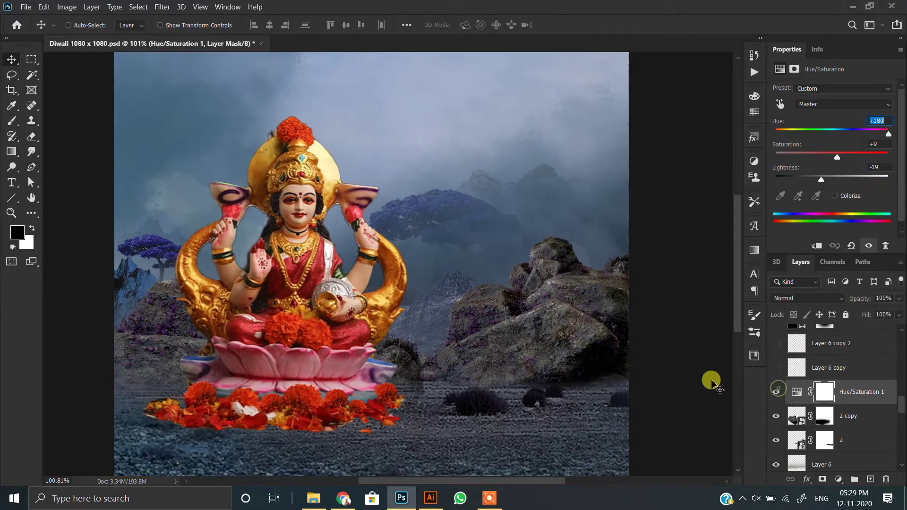
scroll(420, 226, down, 1)
scroll(421, 227, up, 1)
scroll(249, 262, up, 1)
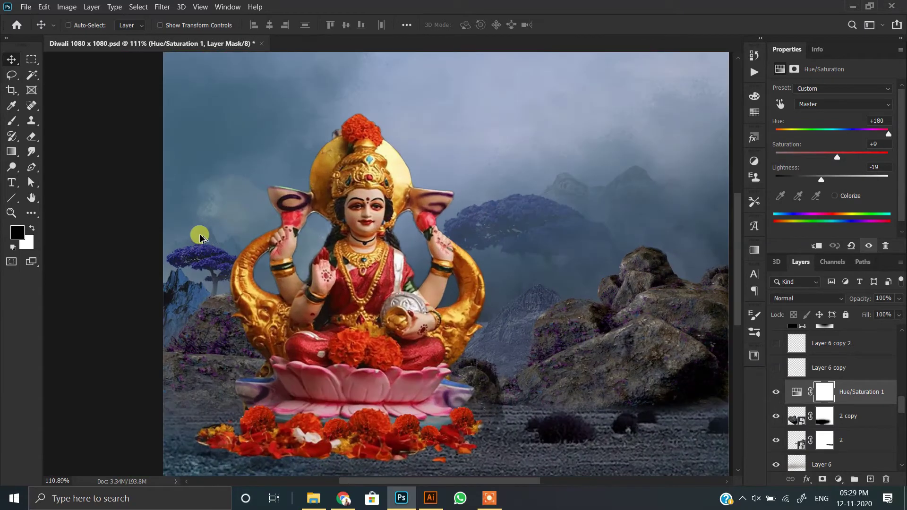
drag(407, 275, 405, 279)
click(777, 415)
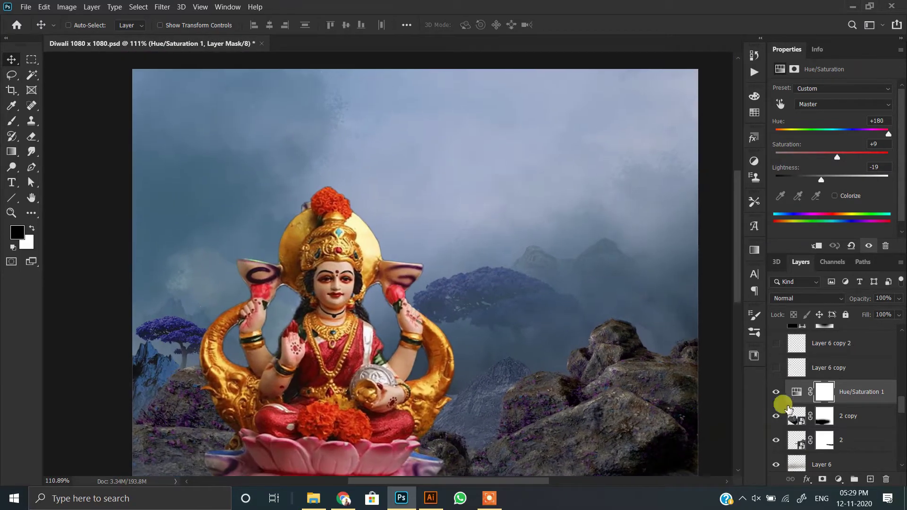
- Show the first red flag (Layer 6 copy) and move it left of the idol
click(834, 372)
click(777, 367)
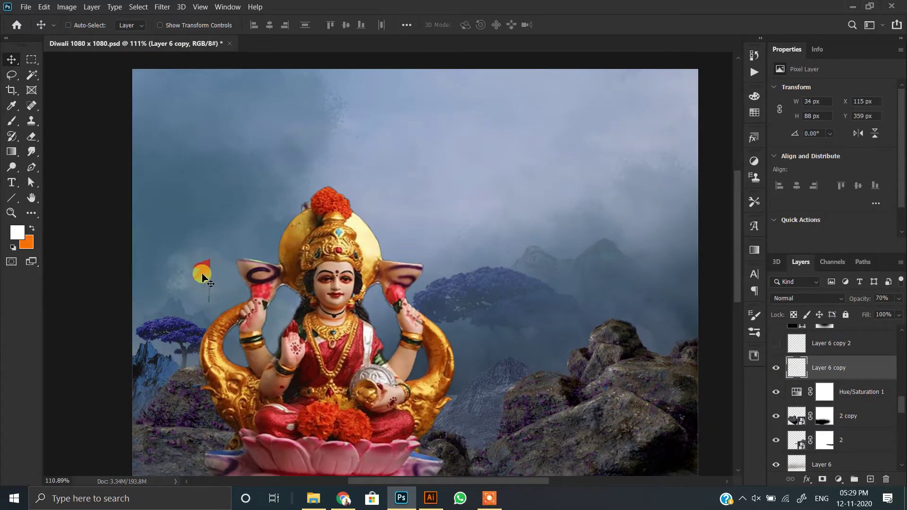
scroll(208, 281, up, 3)
key(ctrl+t)
mouse_move(201, 288)
mouse_down()
mouse_move(141, 281)
mouse_move(151, 307)
mouse_up()
scroll(153, 312, up, 1)
scroll(153, 312, up, 10)
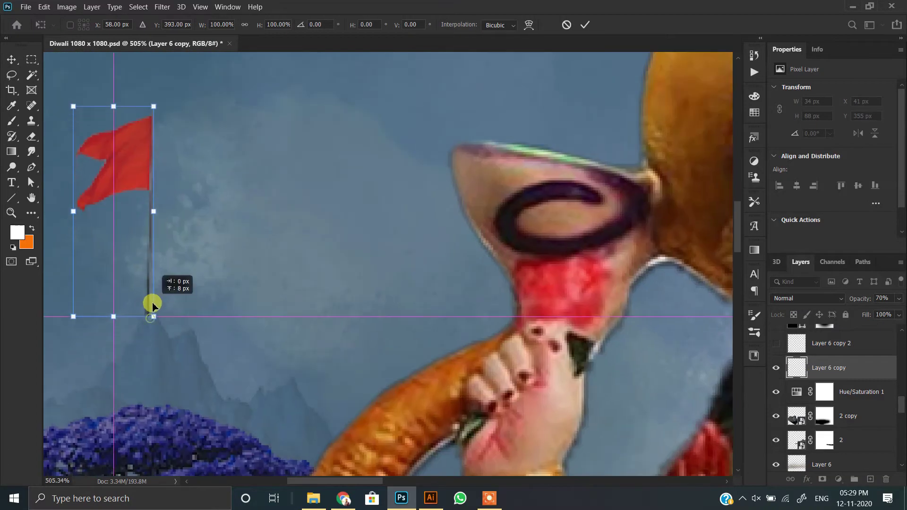
key(Return)
scroll(135, 250, down, 6)
scroll(116, 300, down, 10)
scroll(116, 303, down, 3)
scroll(116, 309, down, 1)
- Show the second red flag, shrink it and place it atop the right mountain peak
click(832, 343)
click(777, 344)
scroll(544, 174, up, 12)
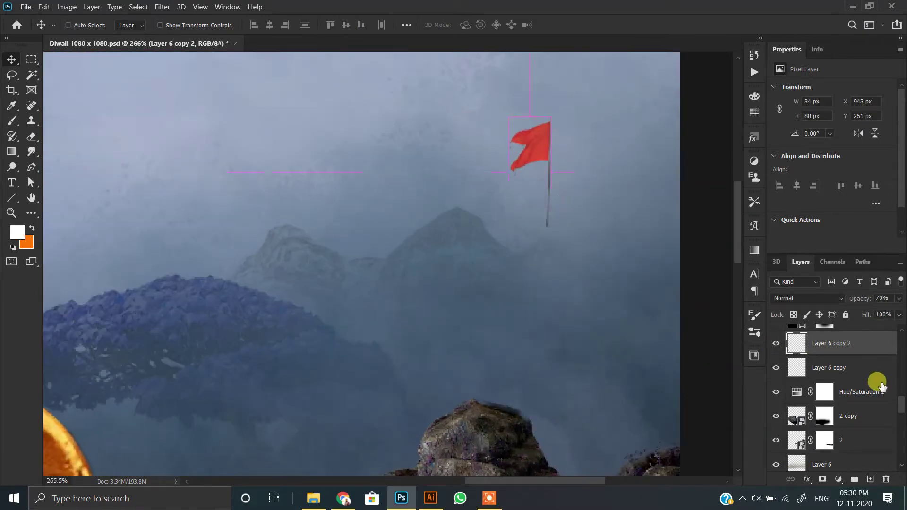
key(ctrl+t)
drag(524, 226, 436, 208)
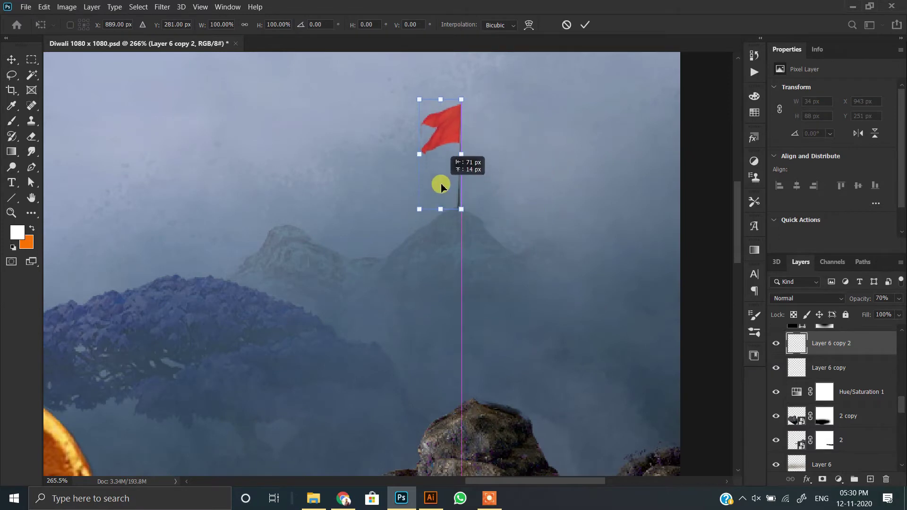
drag(442, 101, 445, 127)
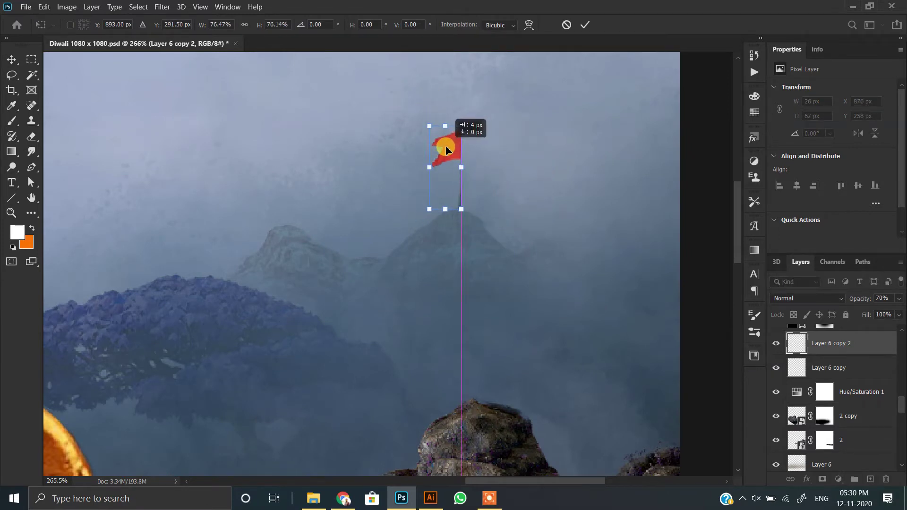
key(Return)
key(Left)
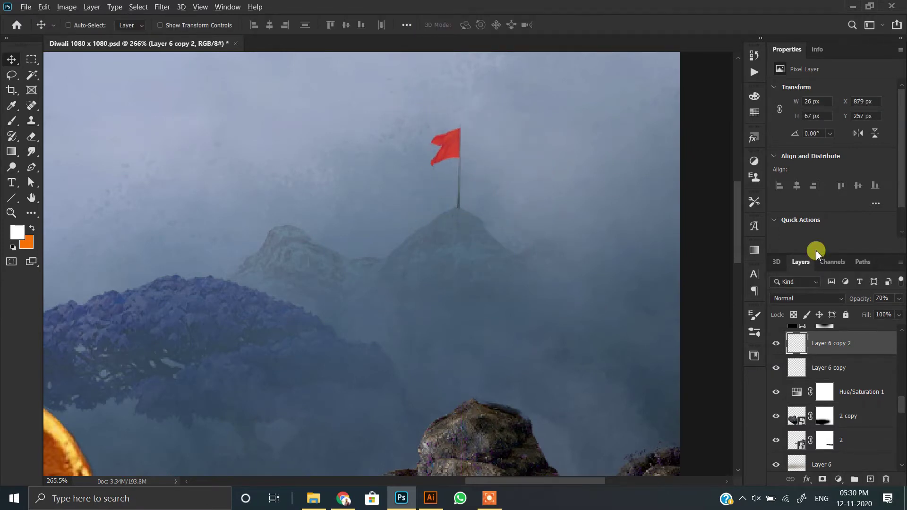
scroll(435, 198, down, 3)
scroll(437, 199, down, 3)
scroll(831, 368, up, 1)
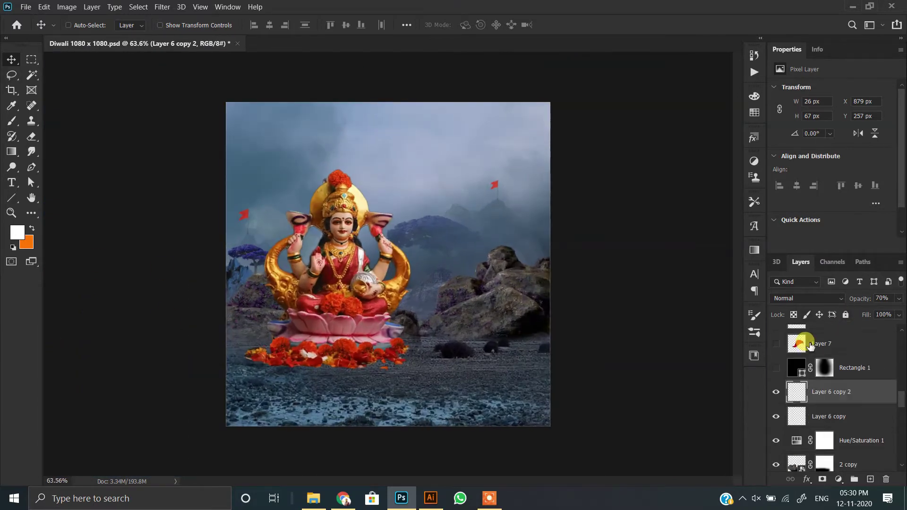
- Show the Rectangle 1 vignette layer and toggle its mask off and on to compare
click(846, 368)
click(776, 368)
scroll(431, 288, up, 1)
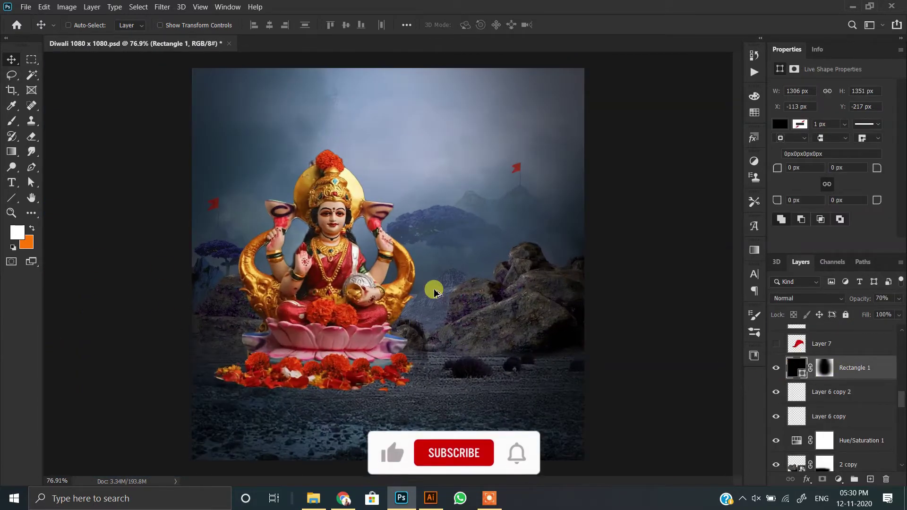
scroll(614, 345, down, 2)
click(824, 368)
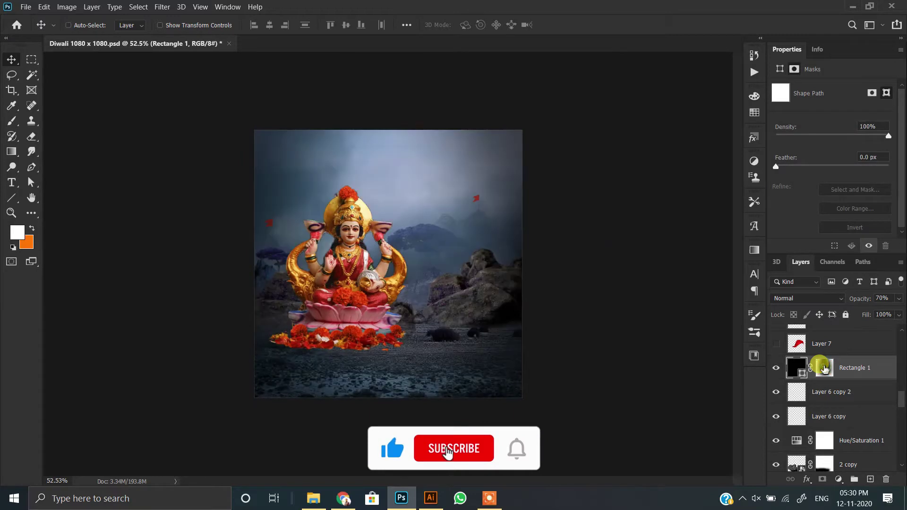
click(851, 298)
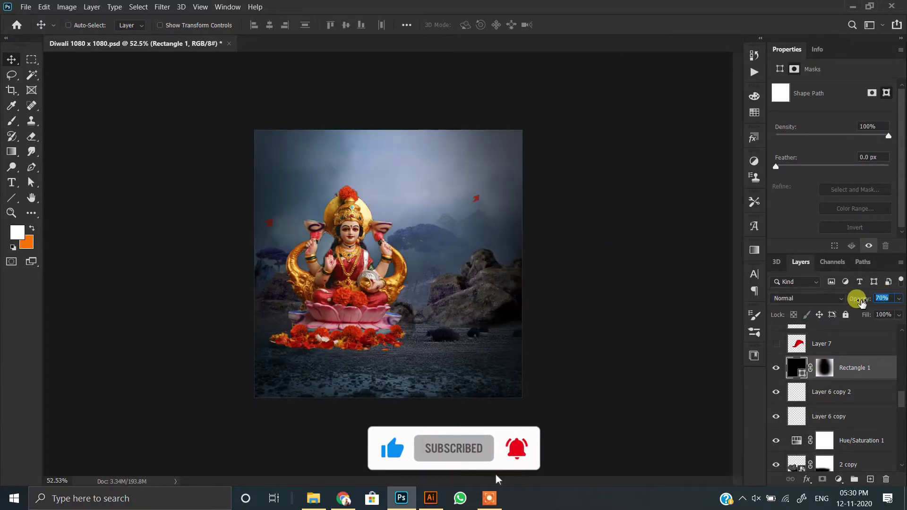
shift+click(825, 368)
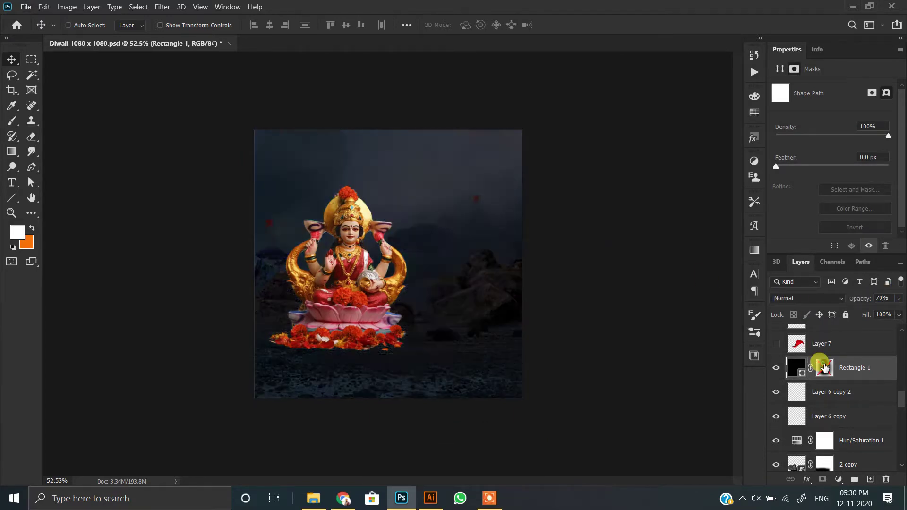
scroll(411, 222, up, 1)
- Scale the vignette to about 108% and shift it down to frame the scene
key(ctrl+t)
mouse_move(561, 250)
mouse_down()
mouse_move(562, 277)
mouse_move(560, 262)
mouse_up()
drag(581, 245, 562, 255)
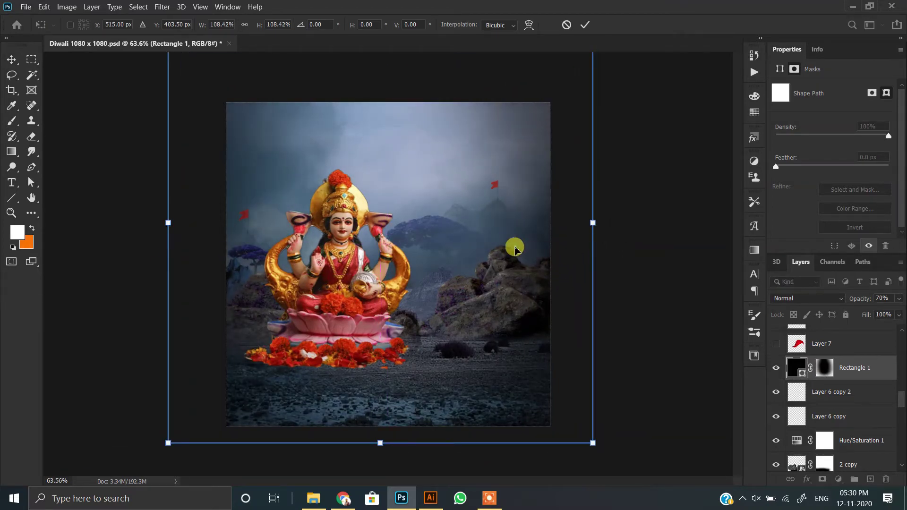
key(Return)
scroll(462, 239, up, 3)
scroll(461, 239, up, 1)
scroll(462, 239, down, 1)
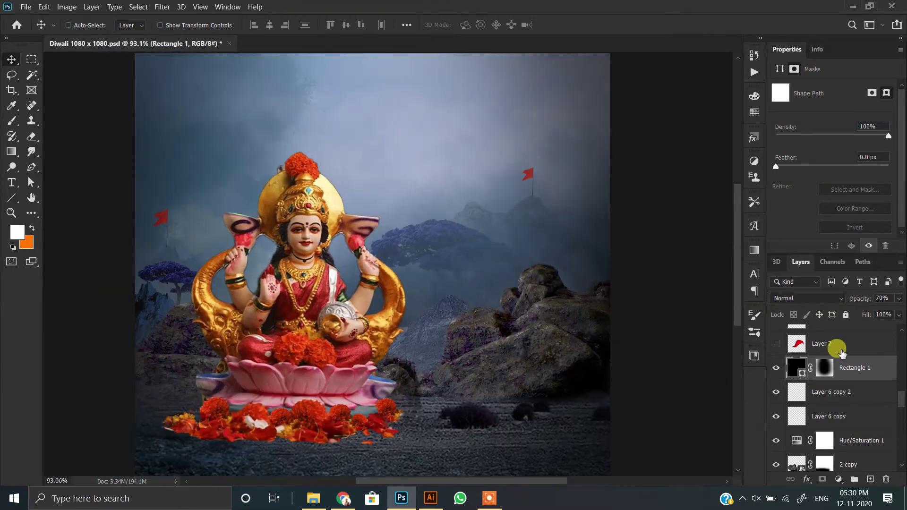
scroll(903, 426, up, 3)
click(819, 416)
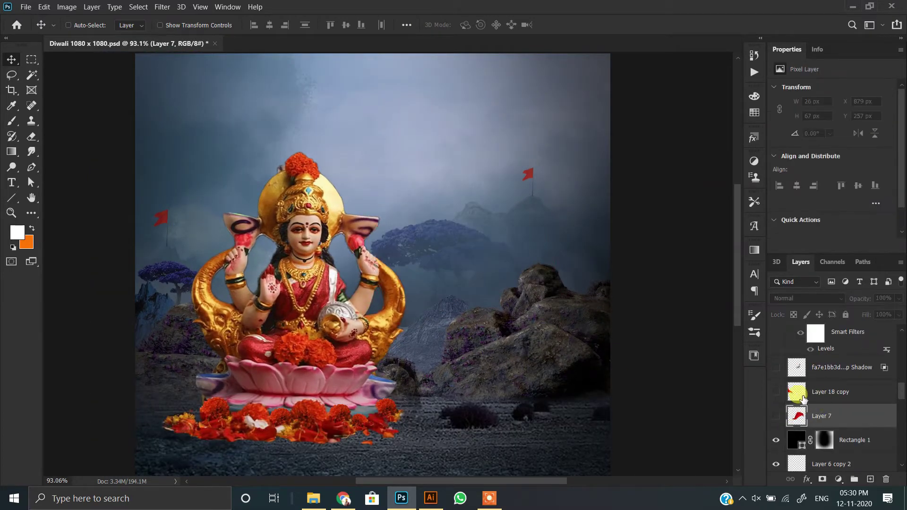
- Show Layer 7's cloth, rotated about 7° behind the idol, then Layer 18 copy at the left edge
click(776, 416)
key(ctrl+t)
drag(442, 324, 431, 304)
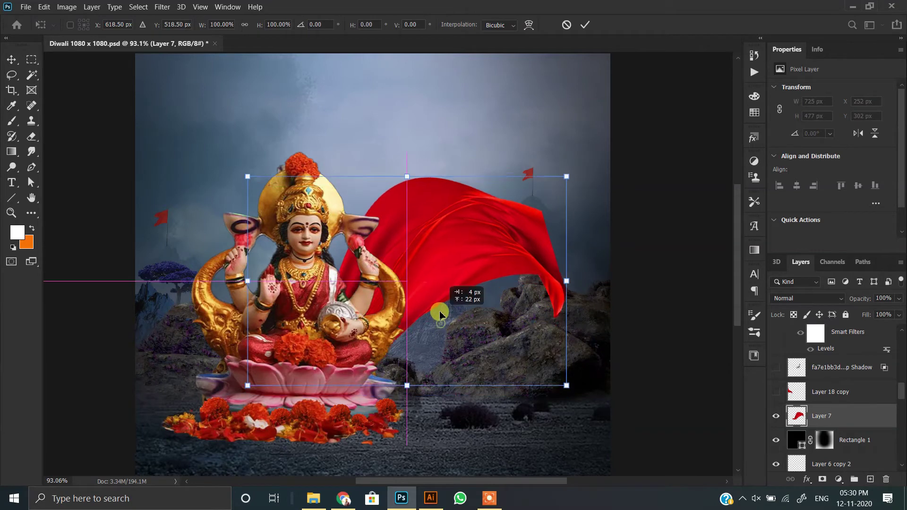
drag(562, 270, 603, 294)
drag(481, 283, 500, 287)
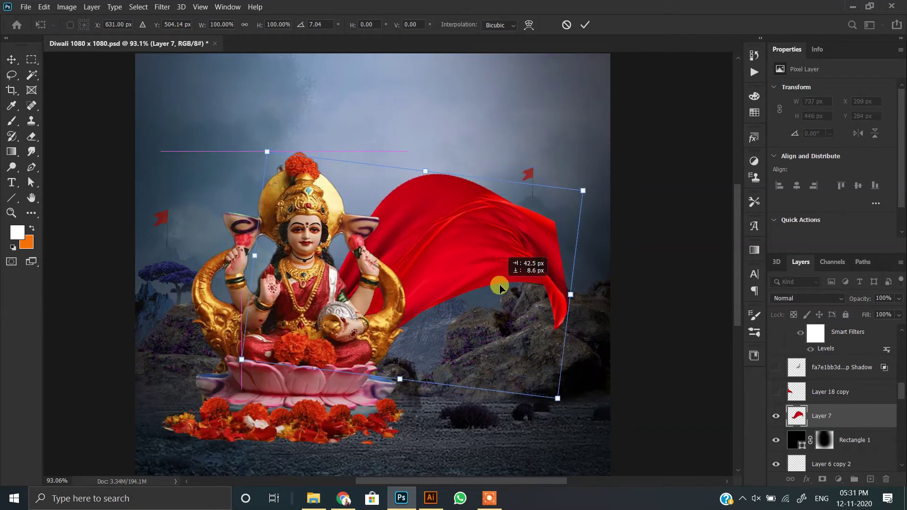
drag(586, 307, 594, 325)
drag(428, 257, 416, 249)
key(Return)
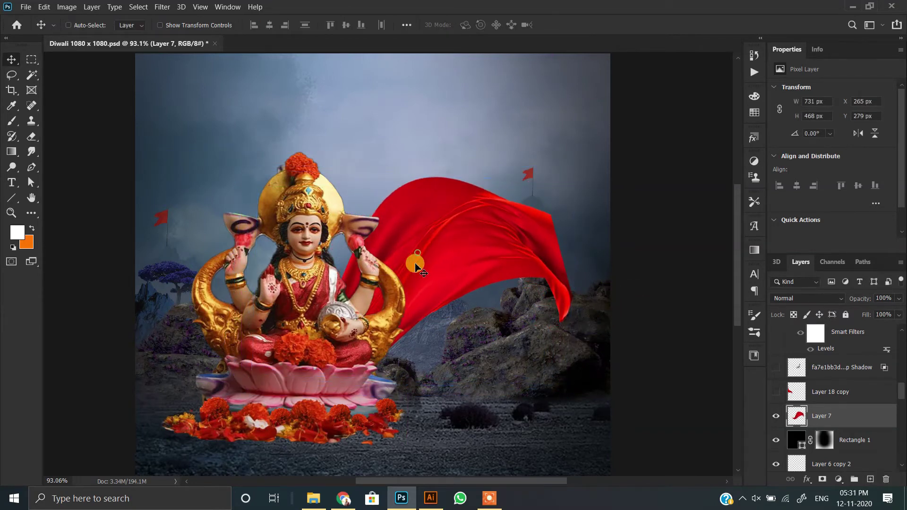
click(787, 395)
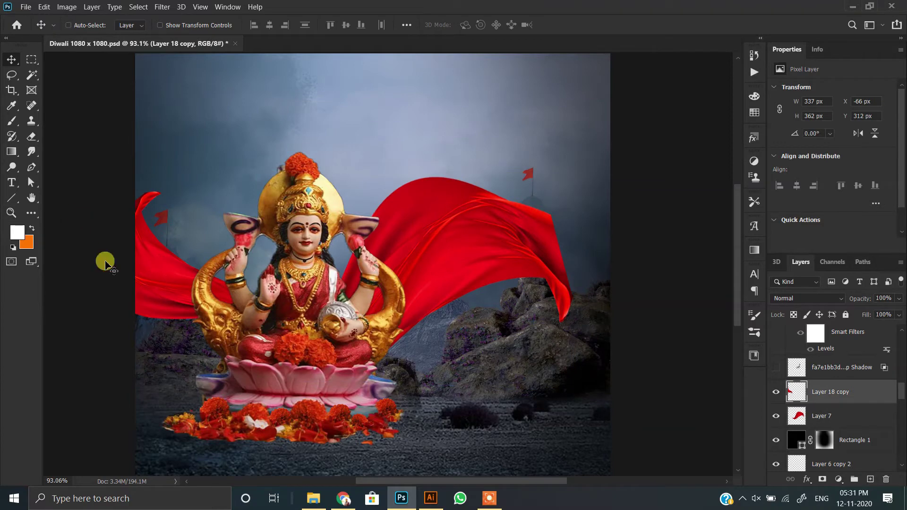
drag(144, 270, 133, 279)
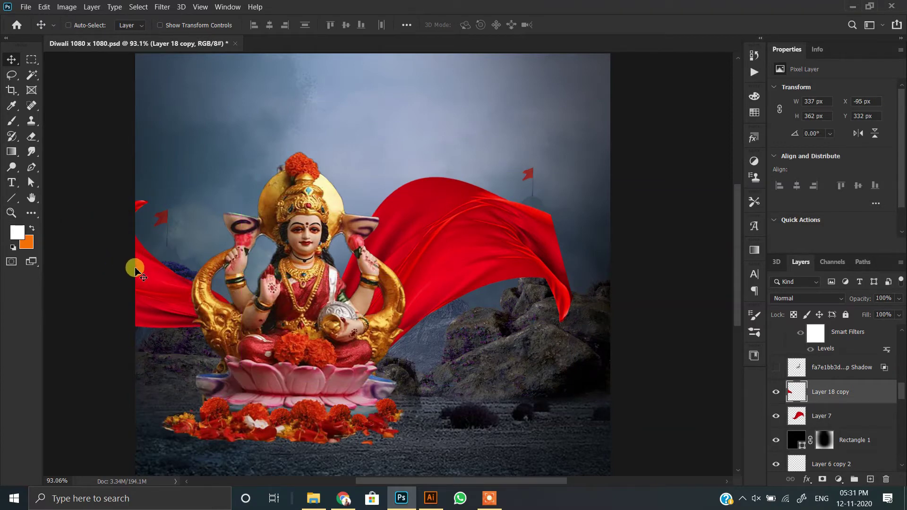
- Make the trishul layer and its shadow layer visible, standing right of the idol
scroll(142, 269, up, 1)
scroll(851, 426, up, 1)
click(785, 419)
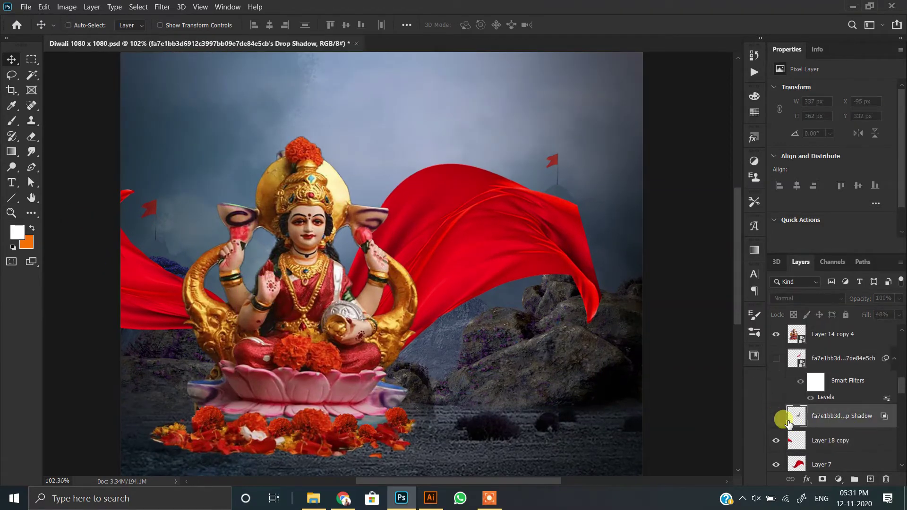
click(803, 358)
click(776, 359)
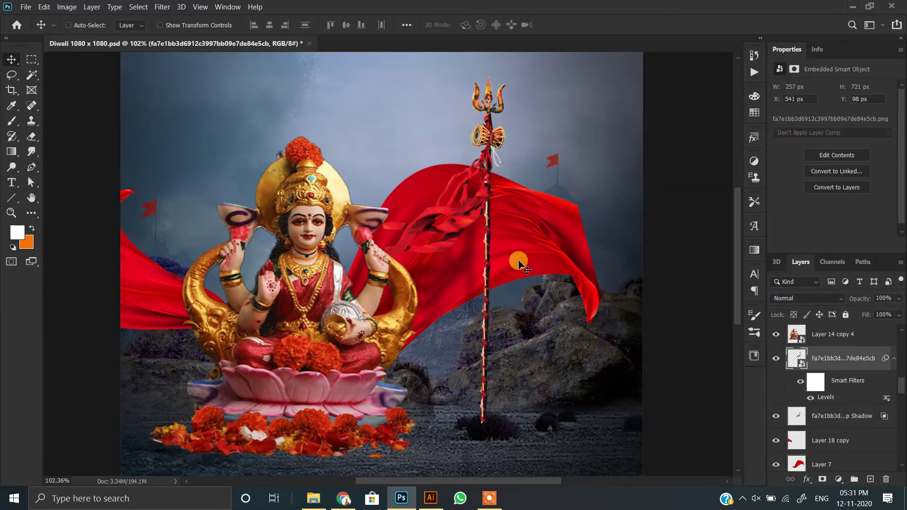
click(773, 416)
click(774, 416)
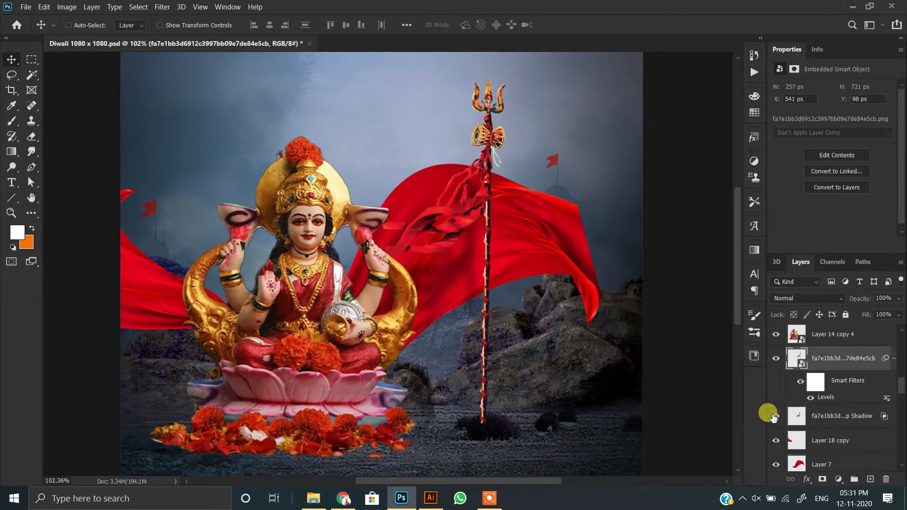
click(809, 411)
scroll(371, 264, down, 3)
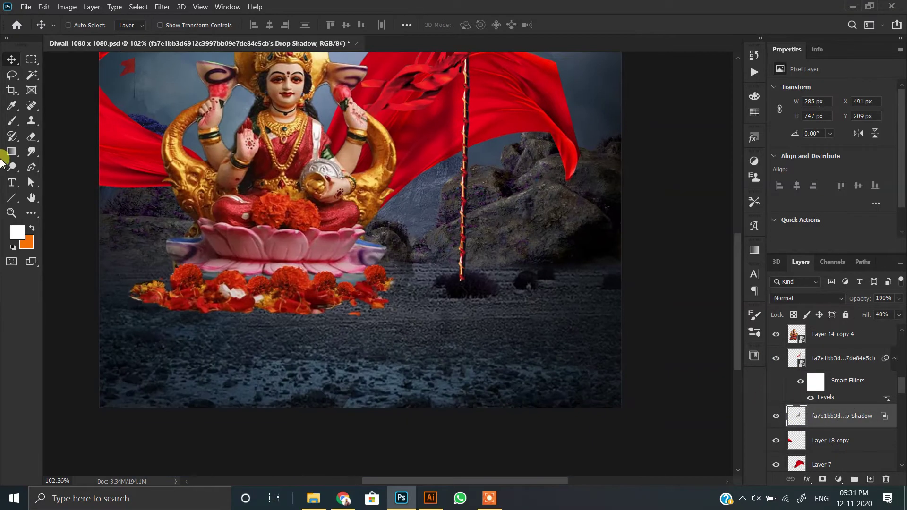
click(31, 136)
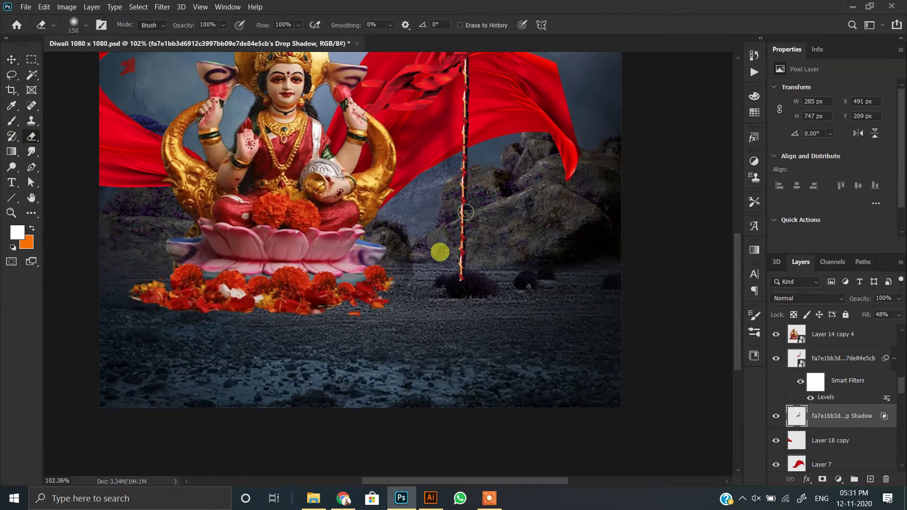
key(v)
click(787, 483)
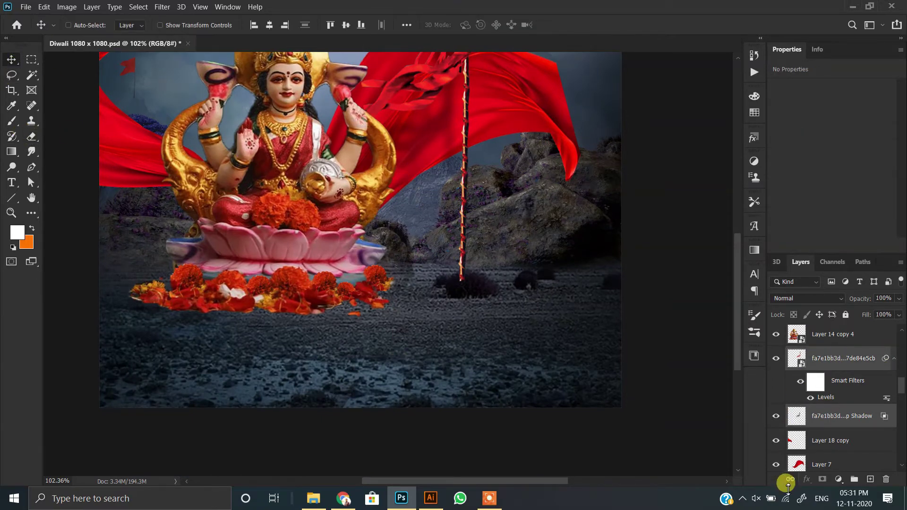
scroll(851, 359, up, 3)
click(832, 383)
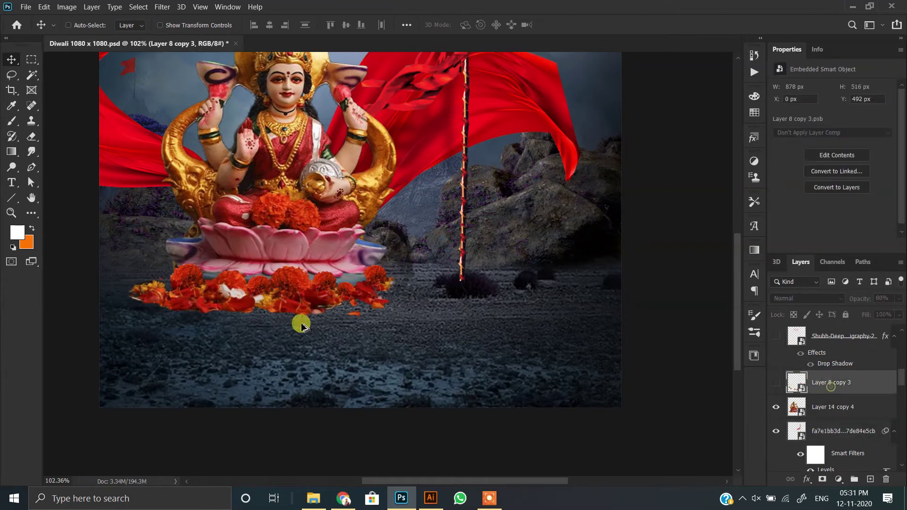
- Show the Layer 8 copy 3 diyas, shrinking them and shifting them slightly right
click(777, 383)
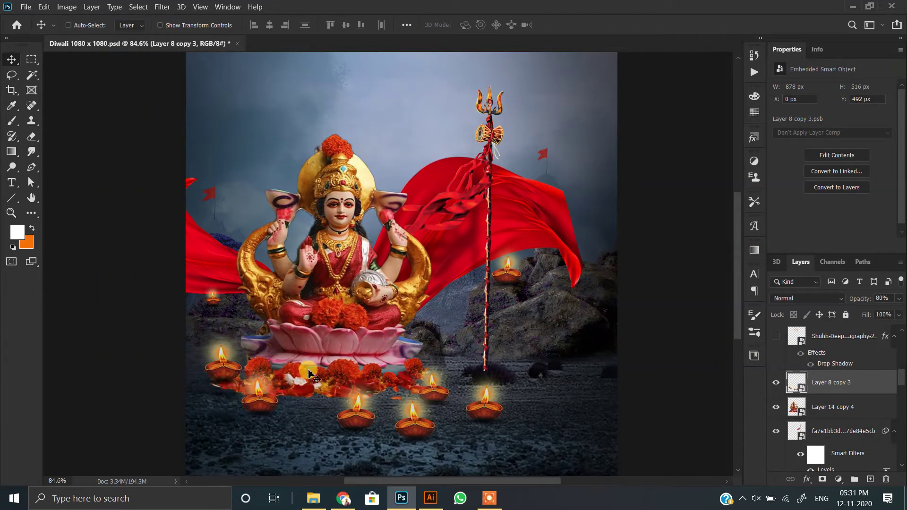
key(ctrl+t)
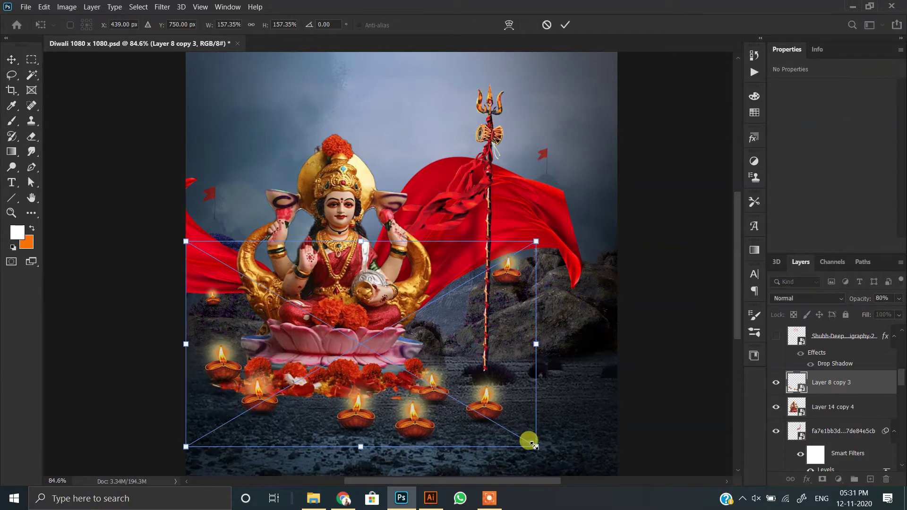
drag(533, 443, 510, 413)
mouse_move(450, 371)
mouse_down()
mouse_move(478, 375)
mouse_move(469, 375)
mouse_up()
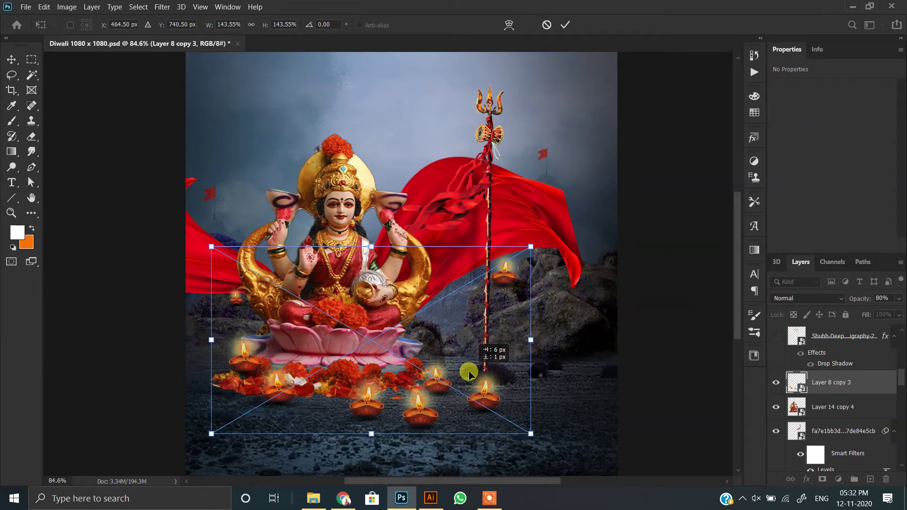
key(Return)
- Shrink the diyas further and reposition them around the idol's lotus base
scroll(342, 326, down, 2)
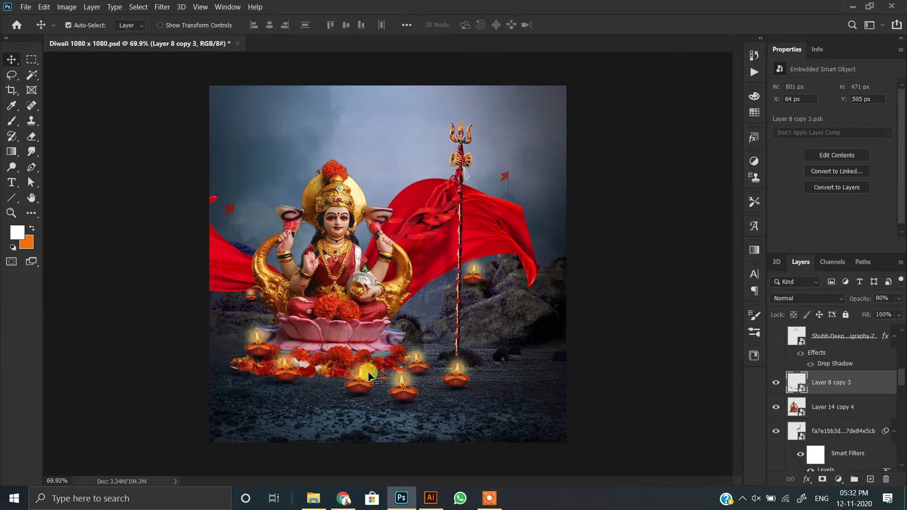
key(ctrl+t)
drag(431, 320, 406, 323)
drag(482, 420, 461, 406)
key(Return)
scroll(450, 284, up, 3)
click(823, 429)
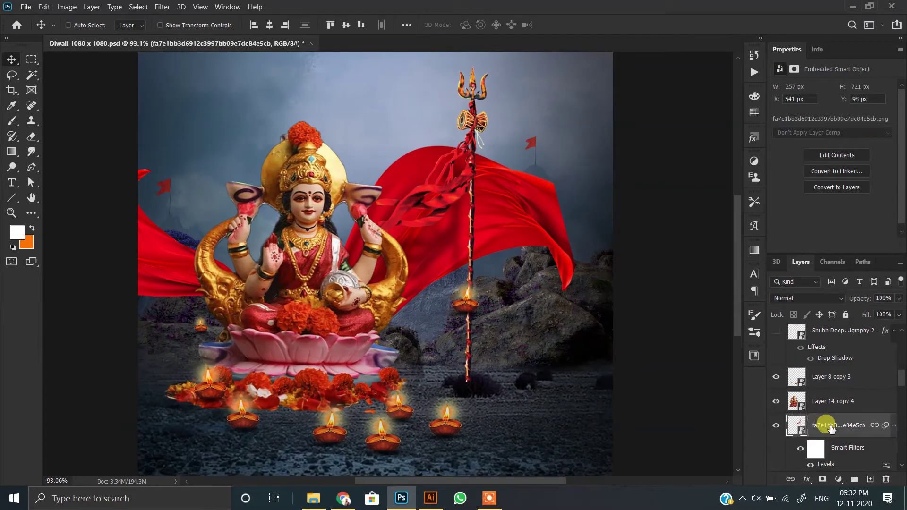
- Shift the trishul slightly to the right
click(822, 378)
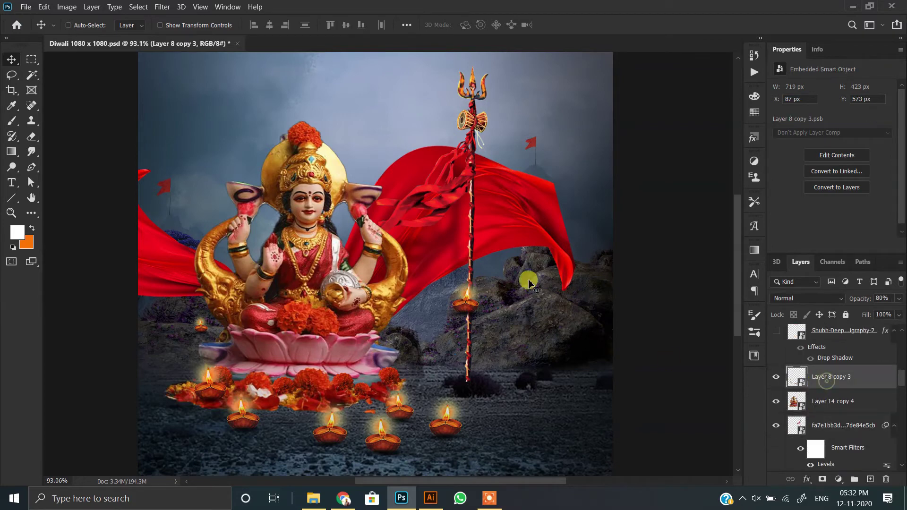
scroll(469, 166, up, 2)
drag(469, 166, 496, 112)
scroll(407, 302, down, 3)
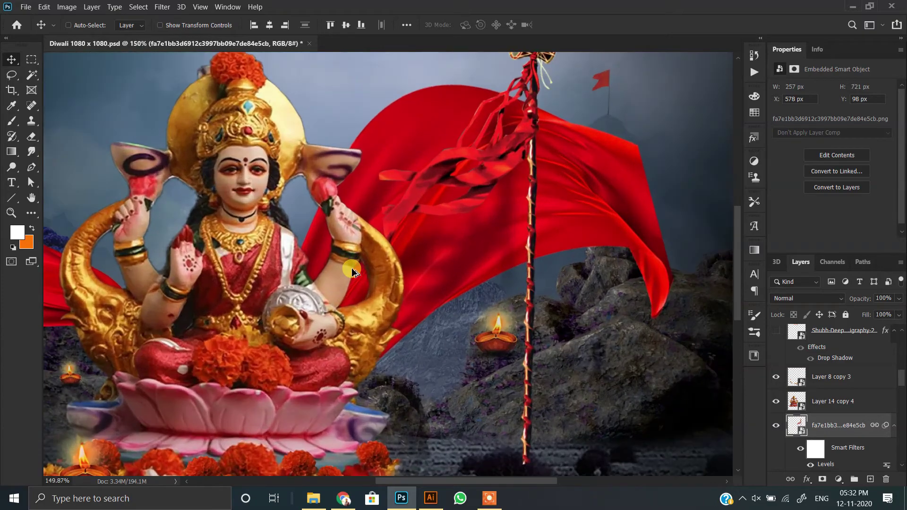
scroll(424, 302, up, 1)
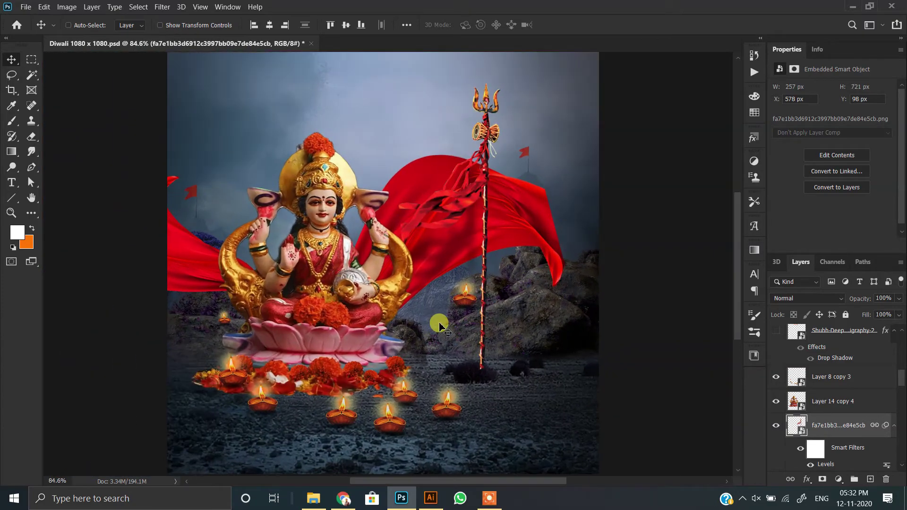
- Add a layer mask to the trishul and paint black to hide the pole's bottom
click(823, 480)
click(11, 121)
key(d)
key(x)
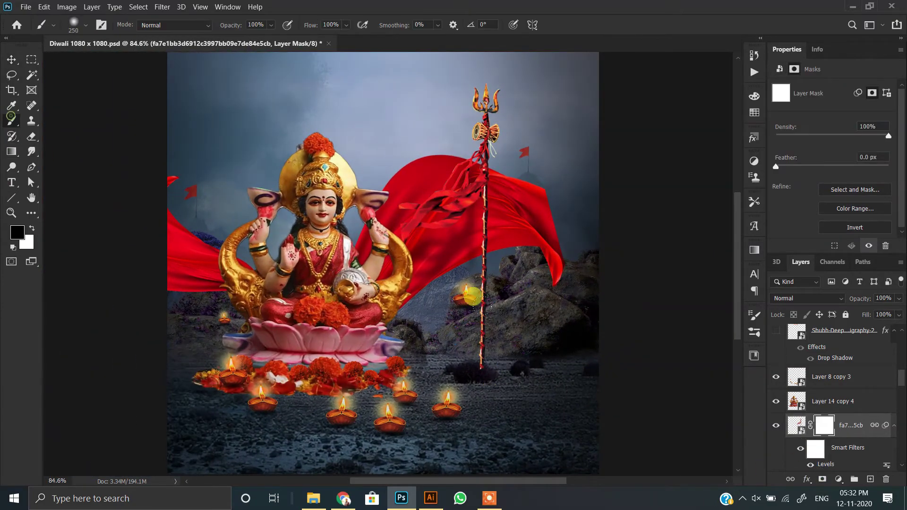
scroll(496, 336, up, 10)
key(bracketleft)
key(bracketleft)
key(bracketleft)
click(455, 302)
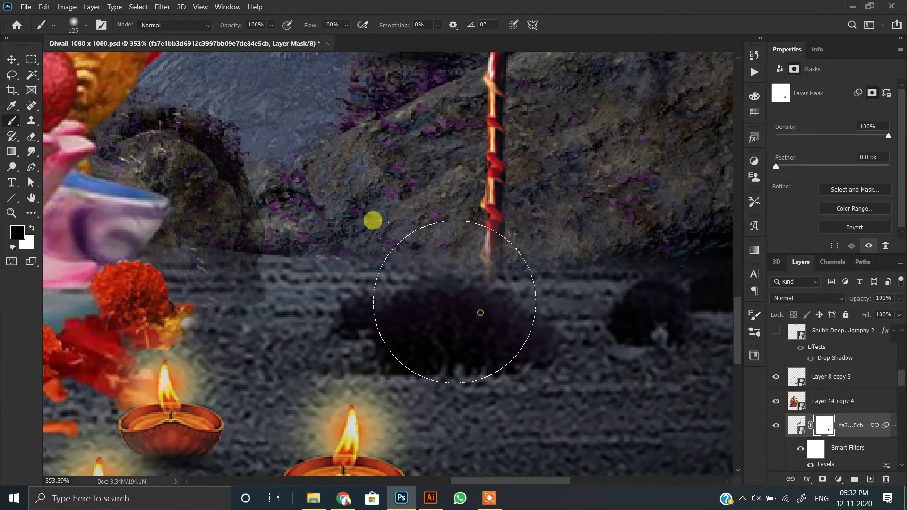
click(10, 59)
scroll(523, 270, down, 8)
scroll(524, 275, down, 4)
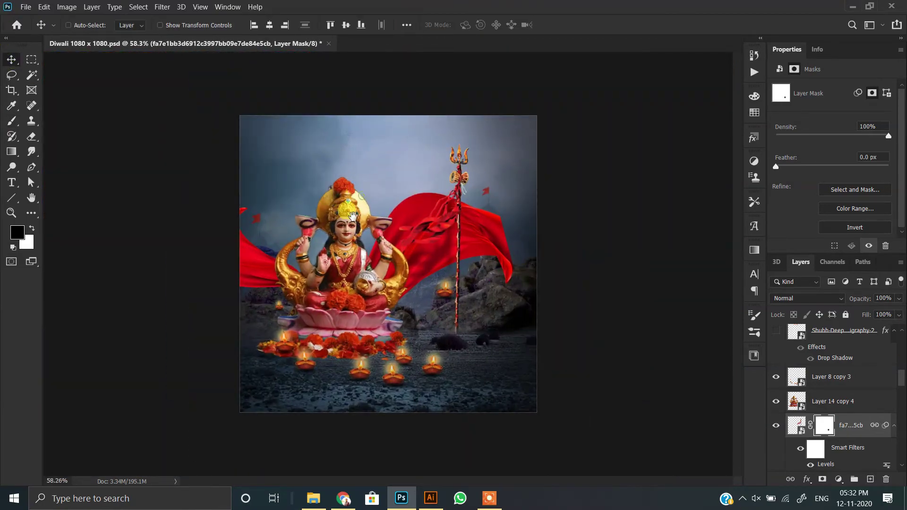
scroll(829, 371, up, 2)
click(822, 380)
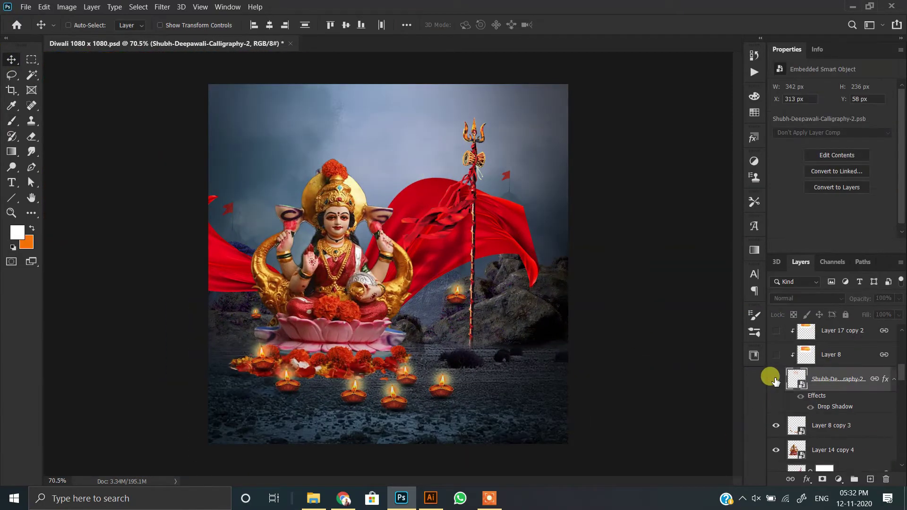
- Show the Shubh Deepawali calligraphy and nudge it slightly right
click(776, 379)
alt+scroll(362, 135, up, 5)
drag(362, 237, 394, 230)
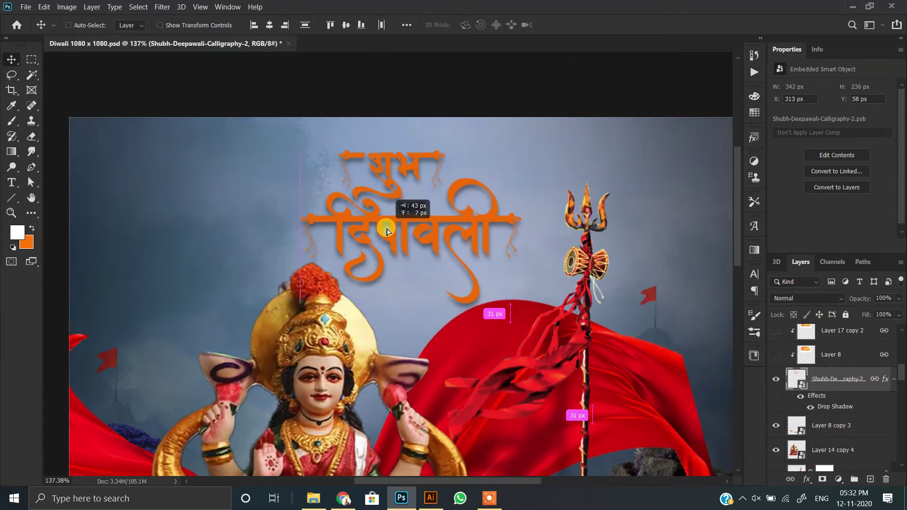
alt+scroll(385, 288, down, 4)
- Shorten the goddess idol from the top and shift it slightly right and down
ctrl+click(385, 288)
key(ctrl+t)
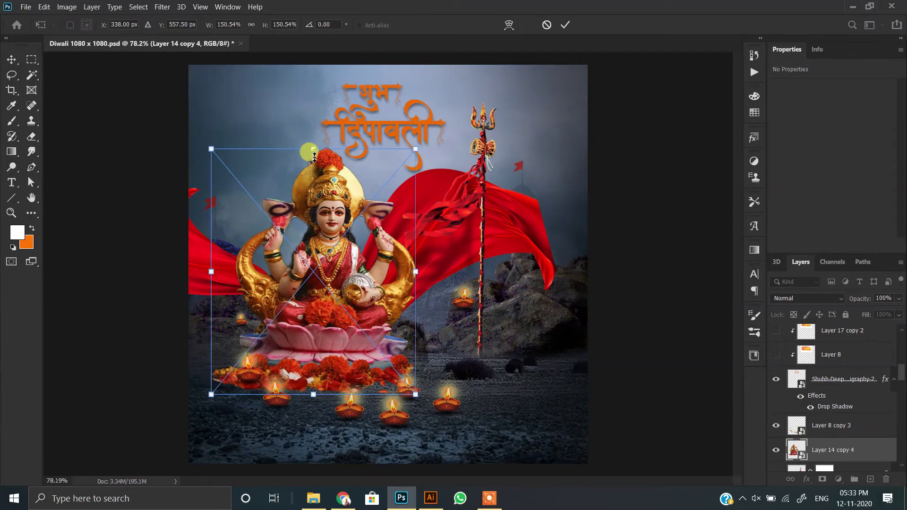
drag(307, 147, 304, 179)
drag(286, 284, 288, 286)
key(Return)
alt+scroll(392, 115, up, 2)
alt+scroll(393, 116, down, 3)
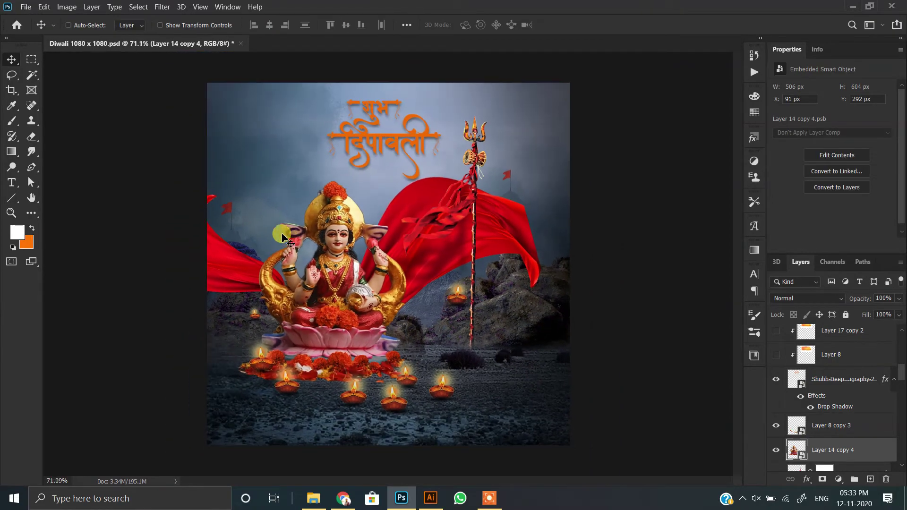
alt+scroll(393, 115, up, 2)
alt+scroll(392, 115, up, 2)
alt+scroll(385, 126, up, 2)
- Move the calligraphy left and reveal its clipped gold gradient layer
drag(382, 227, 332, 240)
alt+scroll(332, 240, down, 3)
scroll(823, 389, up, 2)
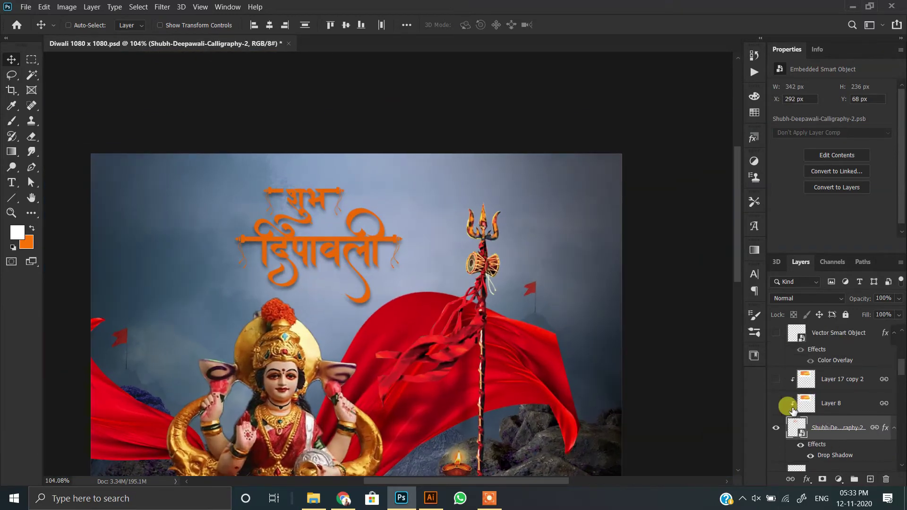
click(777, 404)
click(834, 403)
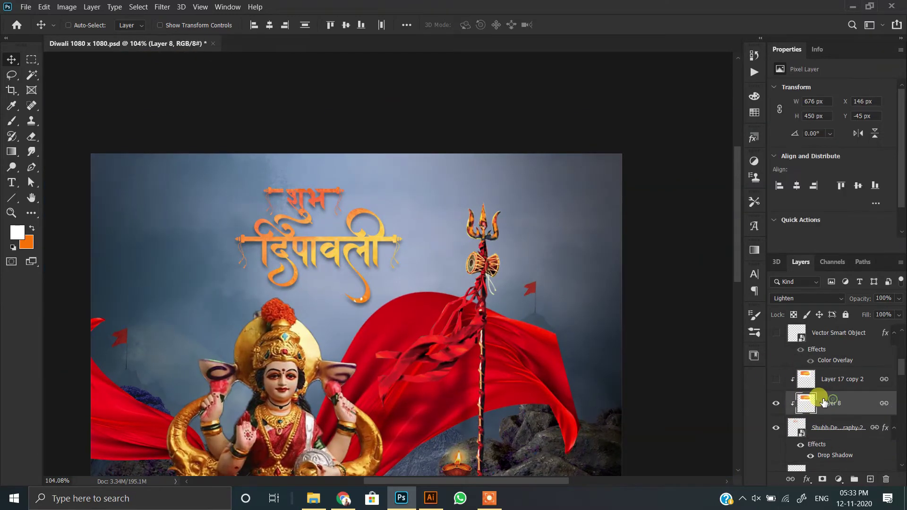
alt+scroll(717, 373, up, 1)
alt+scroll(313, 208, down, 3)
alt+scroll(331, 165, up, 1)
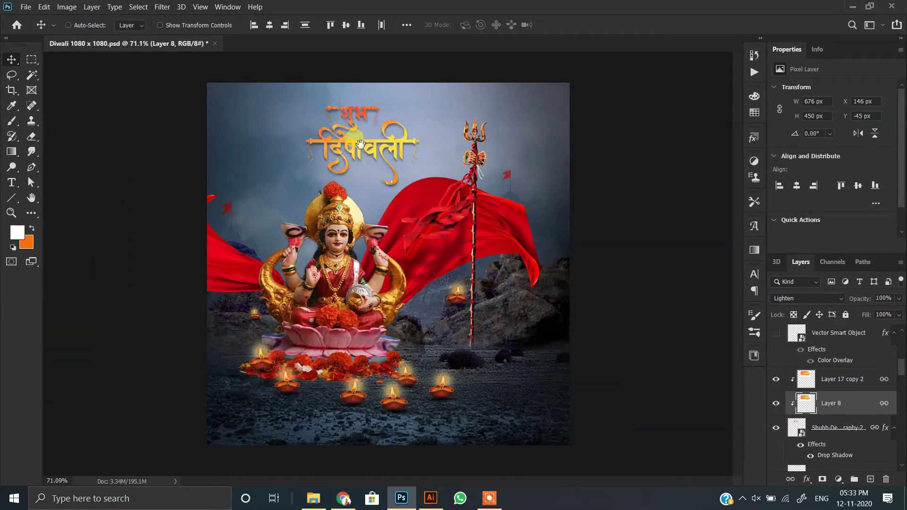
alt+scroll(364, 139, up, 2)
scroll(364, 140, up, 2)
scroll(820, 384, up, 2)
click(771, 382)
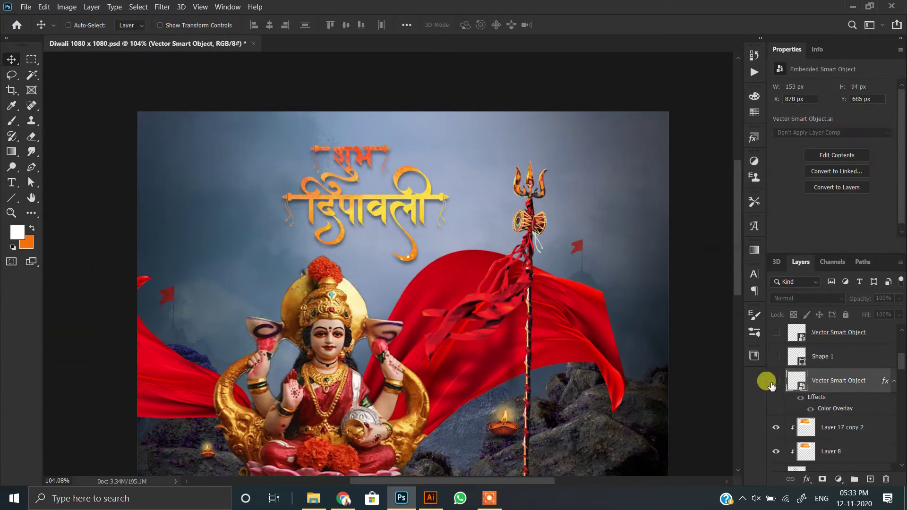
- Reposition the credits text to the right of the poster
alt+scroll(307, 271, down, 2)
drag(416, 331, 546, 335)
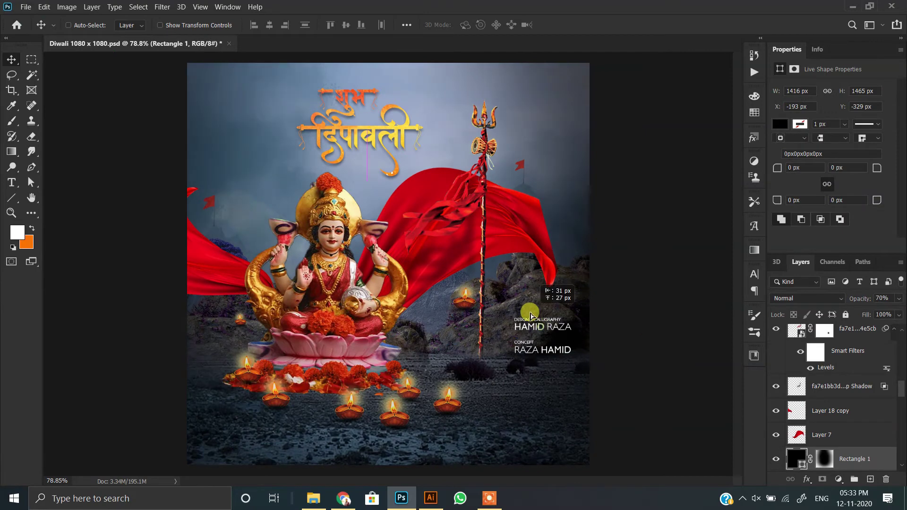
scroll(810, 378, up, 3)
click(813, 380)
drag(535, 334, 515, 313)
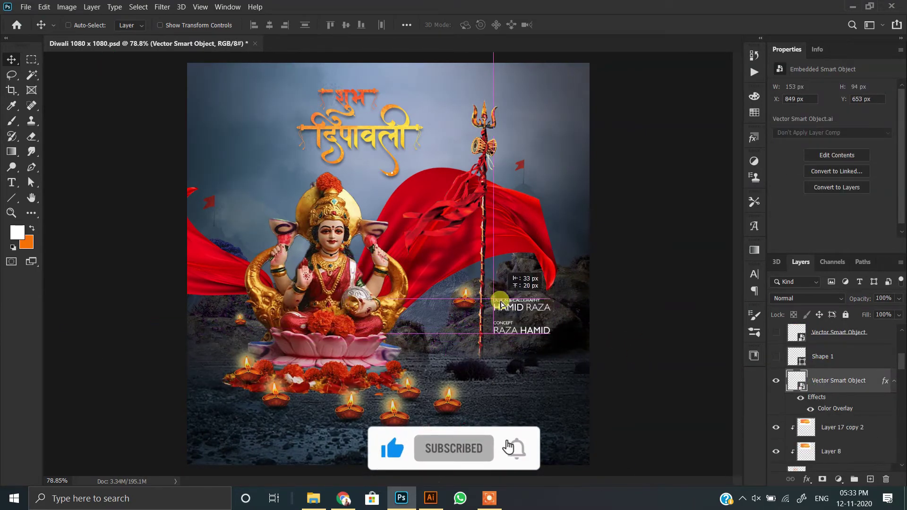
alt+scroll(504, 341, up, 3)
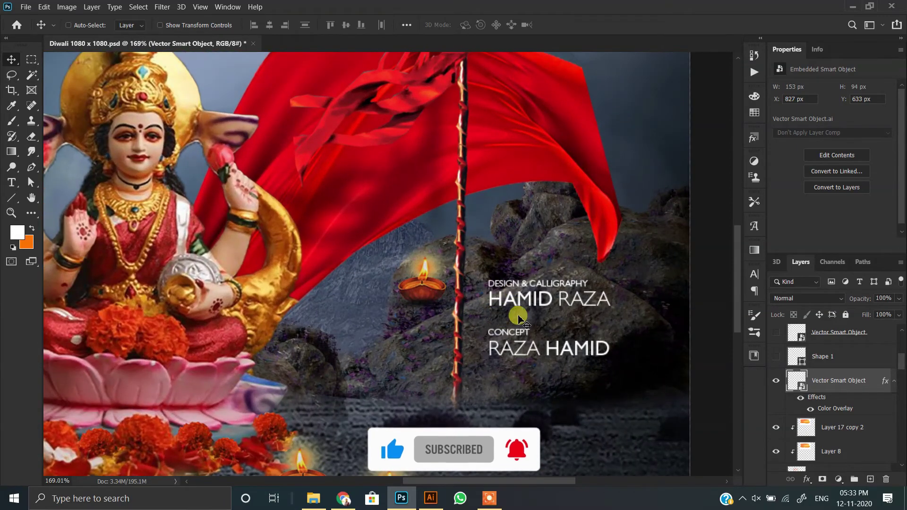
- Draw a thin horizontal line between the two credit lines and fill it white
click(44, 241)
drag(628, 323, 696, 322)
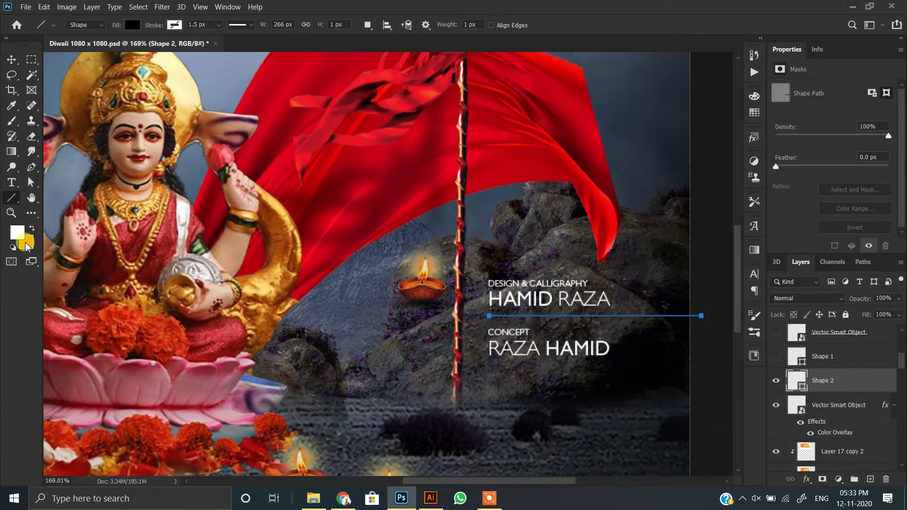
click(17, 233)
click(409, 383)
click(677, 278)
click(121, 25)
click(60, 77)
key(v)
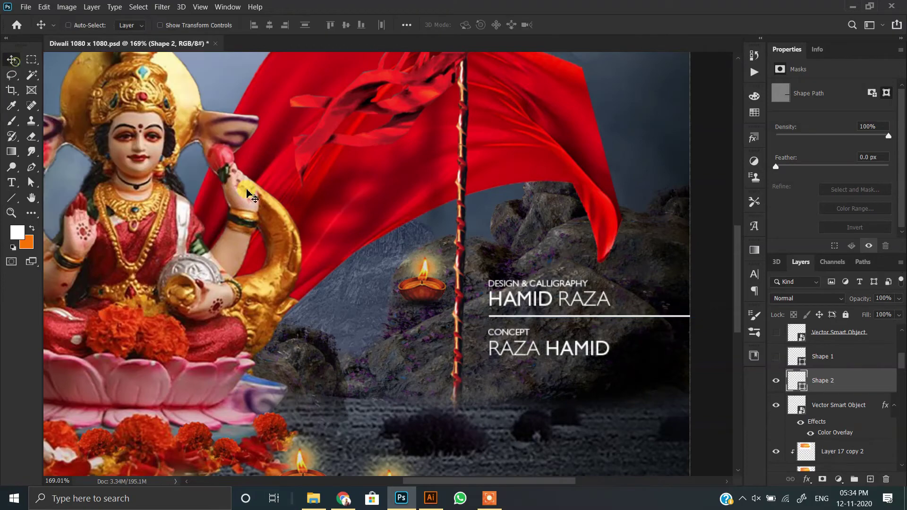
key(ctrl+0)
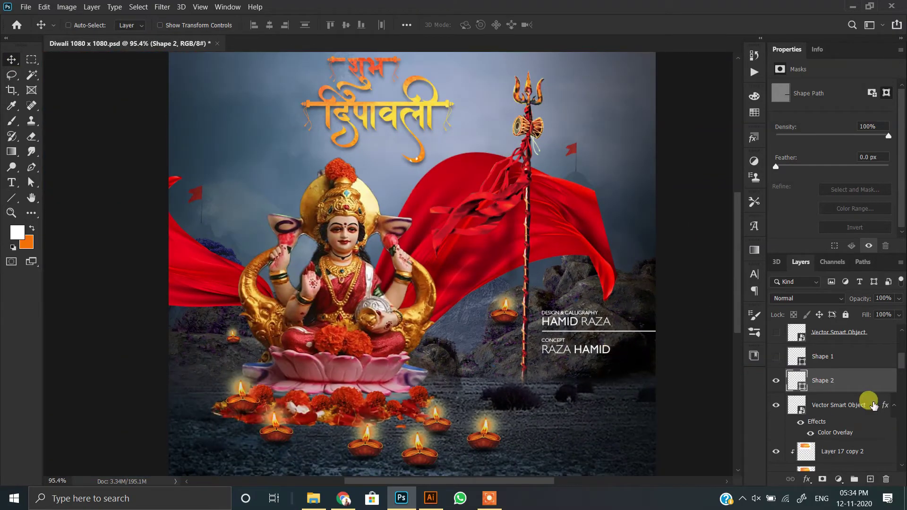
click(825, 360)
- Delete the unused Shape 1 layer
key(Delete)
click(826, 340)
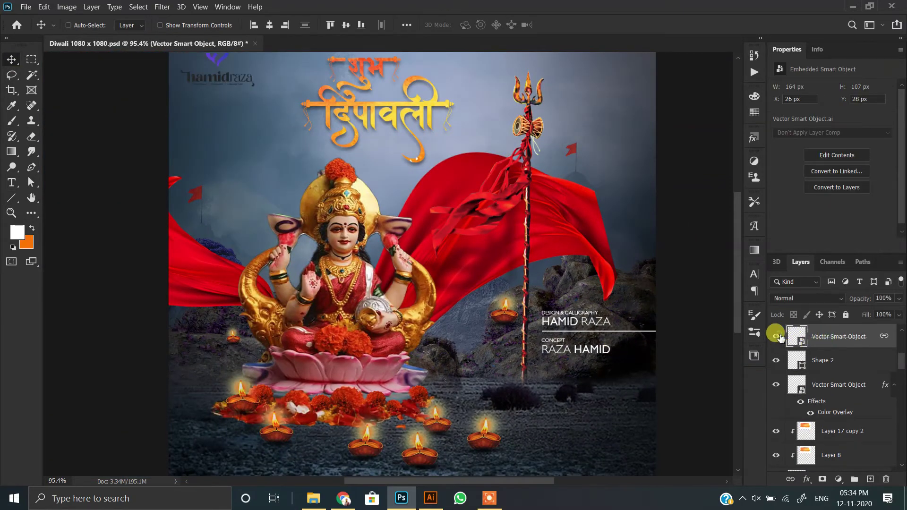
scroll(234, 160, down, 3)
scroll(875, 376, up, 1)
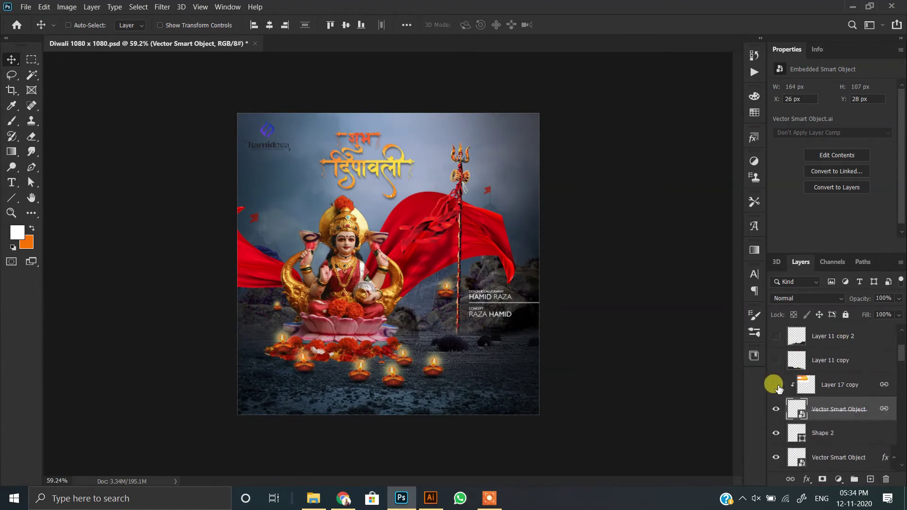
scroll(235, 160, up, 3)
- Scale the top-left logo layers up to about 105.8%
ctrl+click(832, 385)
key(ctrl+t)
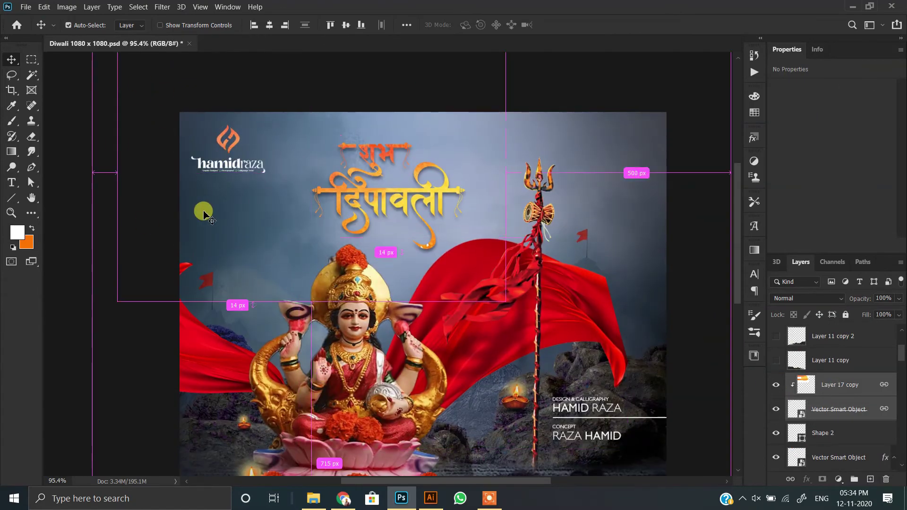
drag(506, 299, 526, 318)
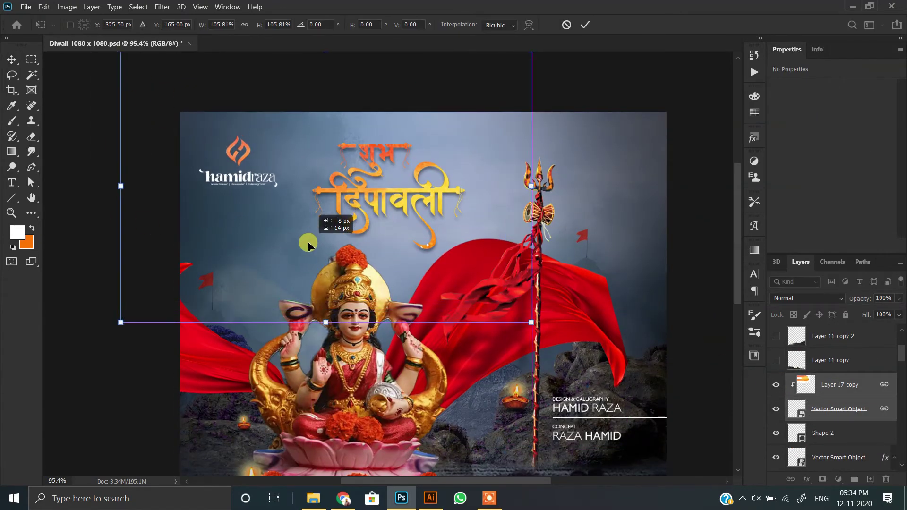
key(Return)
- Make the hidden Layer 11 copy rocks layer visible
scroll(227, 163, down, 5)
scroll(251, 184, up, 1)
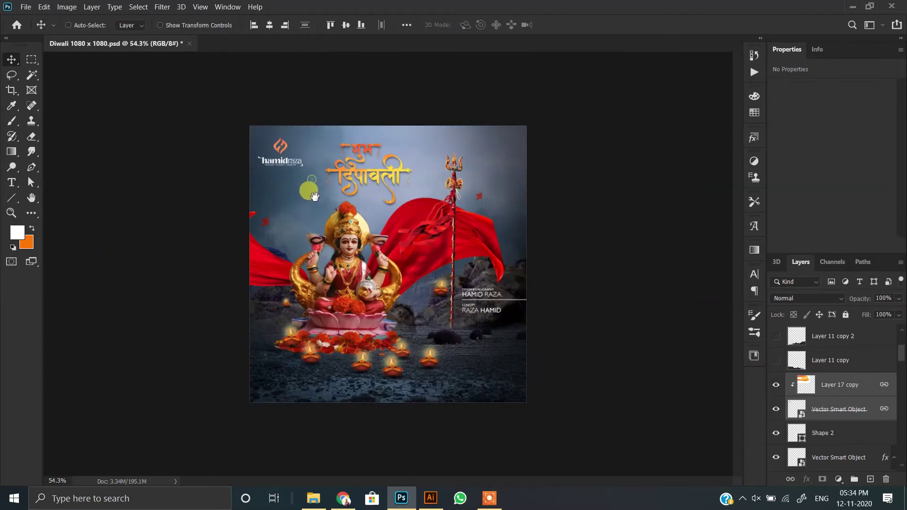
scroll(382, 260, up, 2)
scroll(805, 321, up, 1)
click(827, 385)
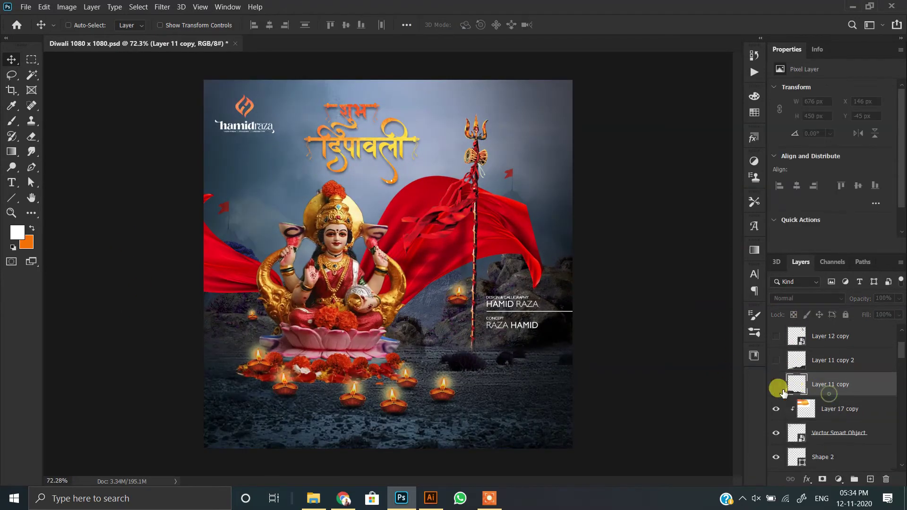
- Shift the Layer 11 copy rocks about 69 px left along the poster's bottom edge
click(776, 385)
scroll(412, 424, up, 1)
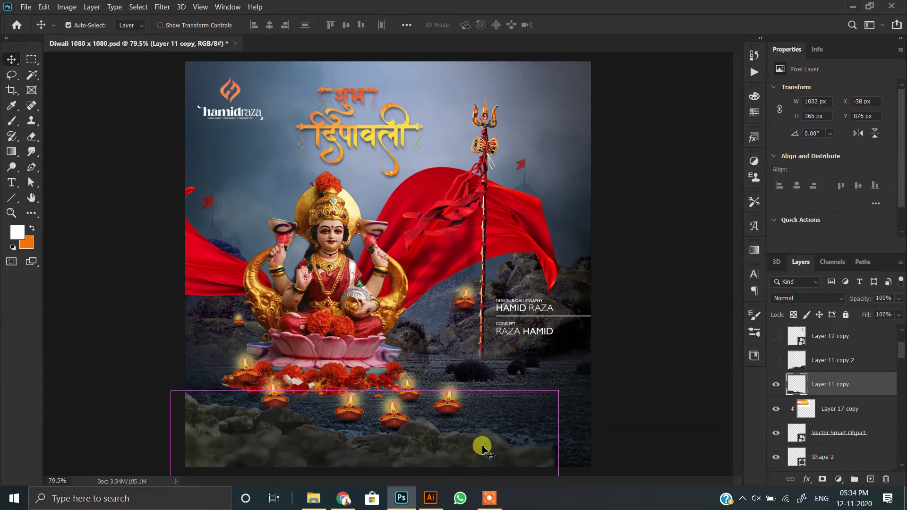
key(ctrl+t)
scroll(482, 446, up, 1)
scroll(444, 427, up, 1)
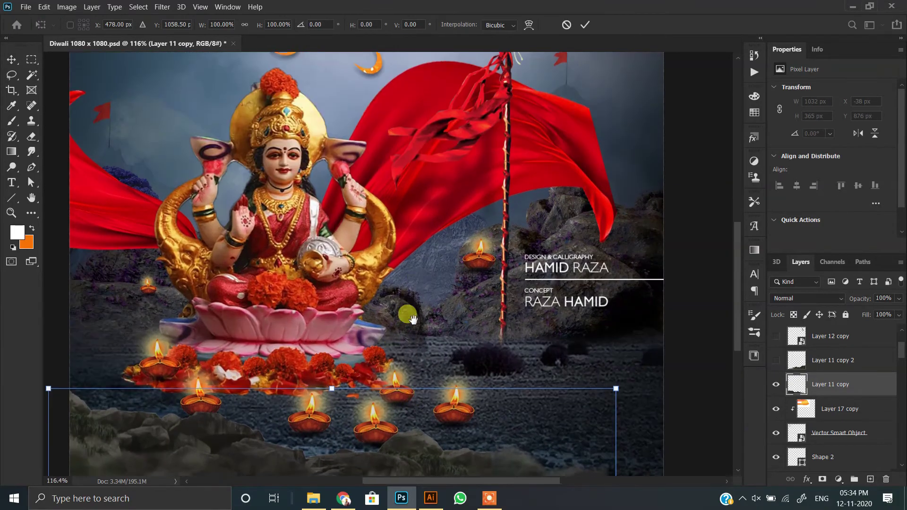
drag(412, 320, 468, 140)
drag(462, 286, 395, 284)
key(Return)
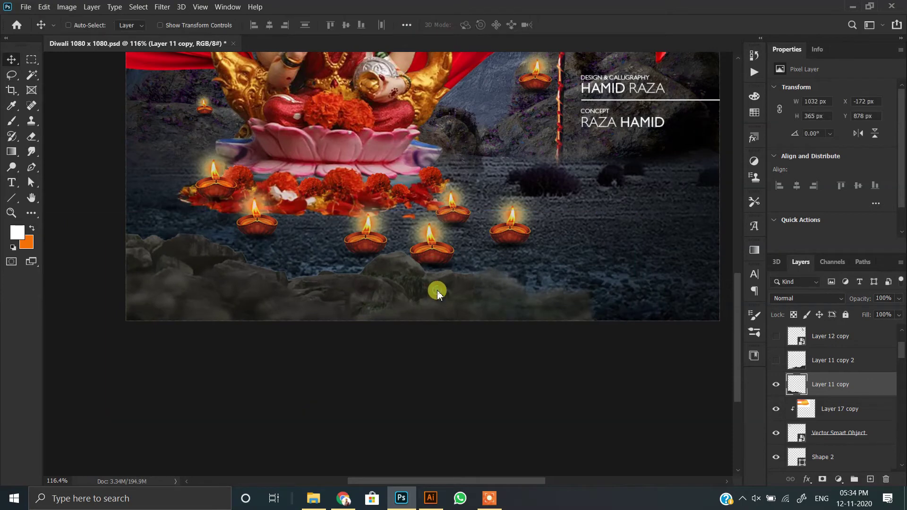
- Show Layer 11 copy 2 rocks, tilt them about 2 degrees, and place them along the bottom edge
scroll(435, 289, down, 1)
click(776, 360)
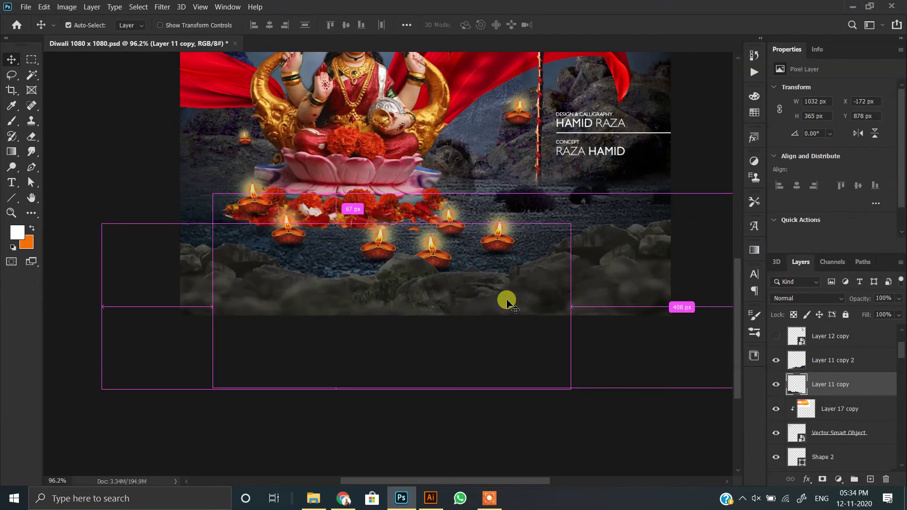
click(801, 362)
key(ctrl+t)
drag(661, 333, 510, 314)
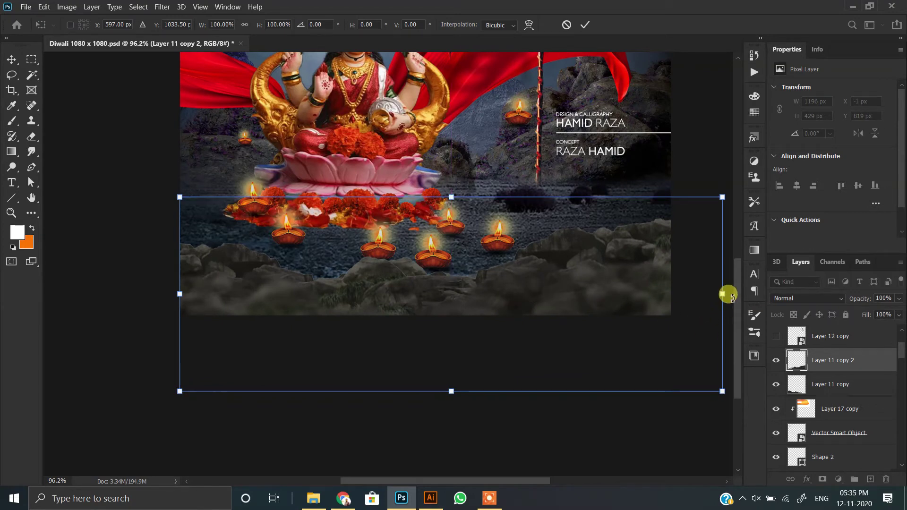
drag(727, 295, 723, 314)
drag(583, 313, 585, 324)
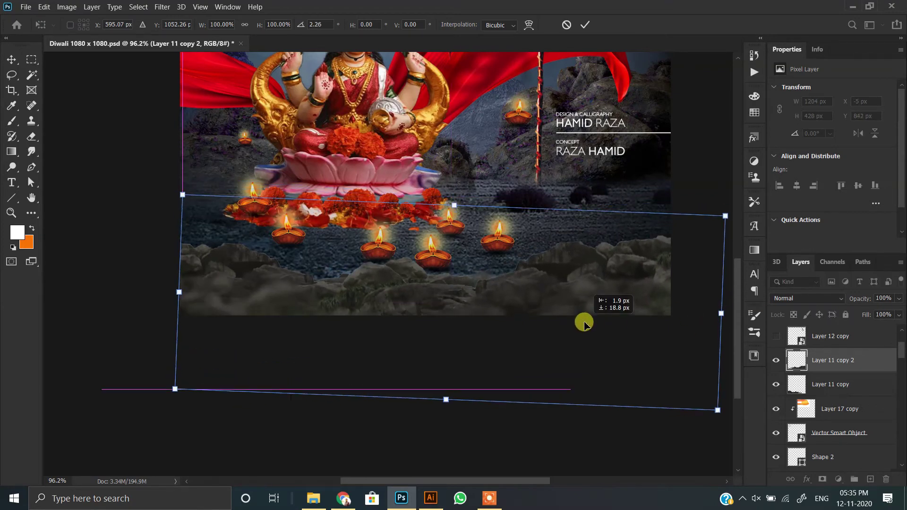
key(Return)
- Tilt the Layer 11 copy rocks about 6.8 degrees and fine-tune their position
key(ctrl+0)
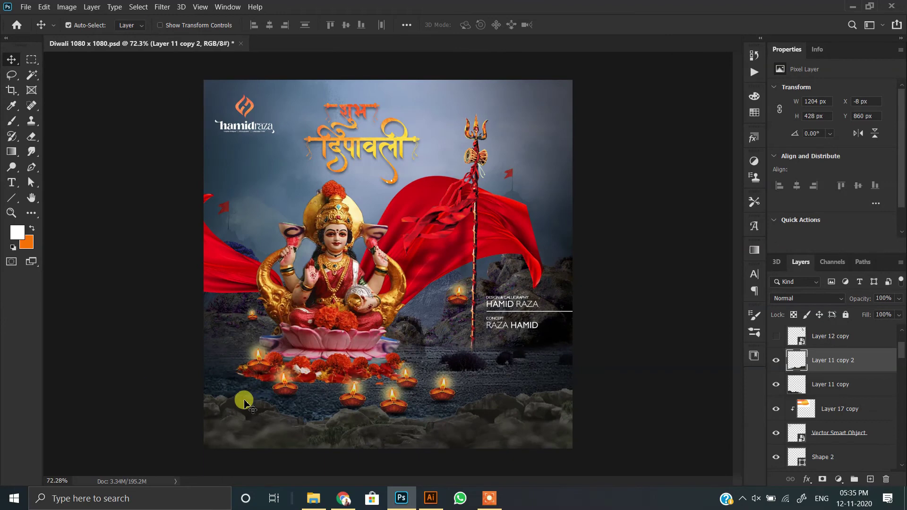
click(827, 385)
key(ctrl+t)
drag(553, 347, 543, 378)
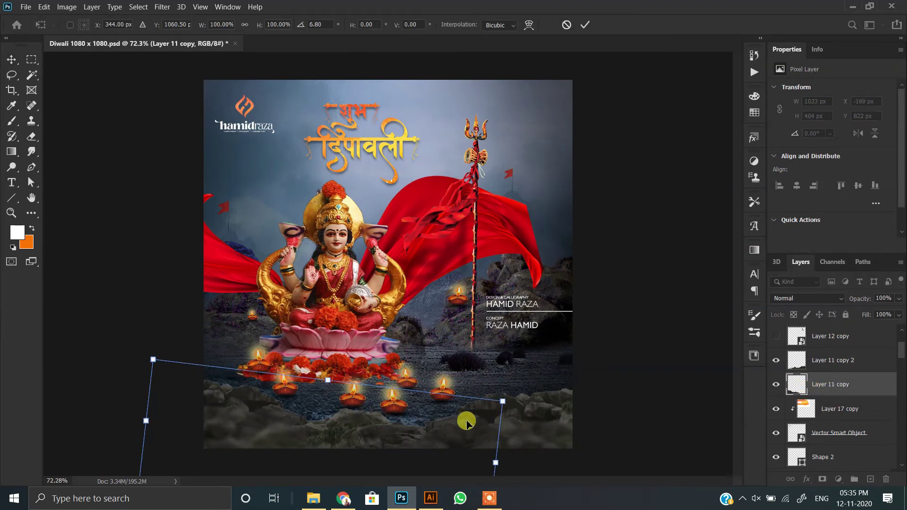
drag(445, 421, 427, 425)
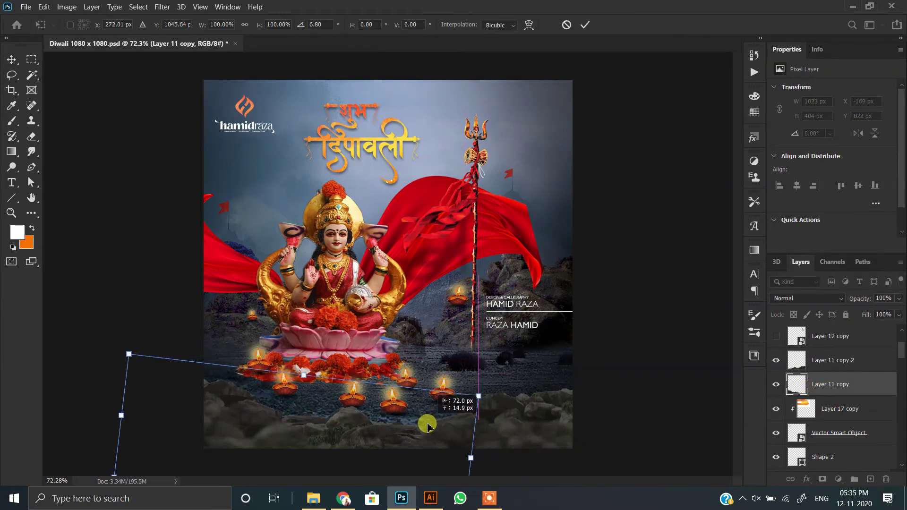
drag(428, 425, 442, 418)
key(Return)
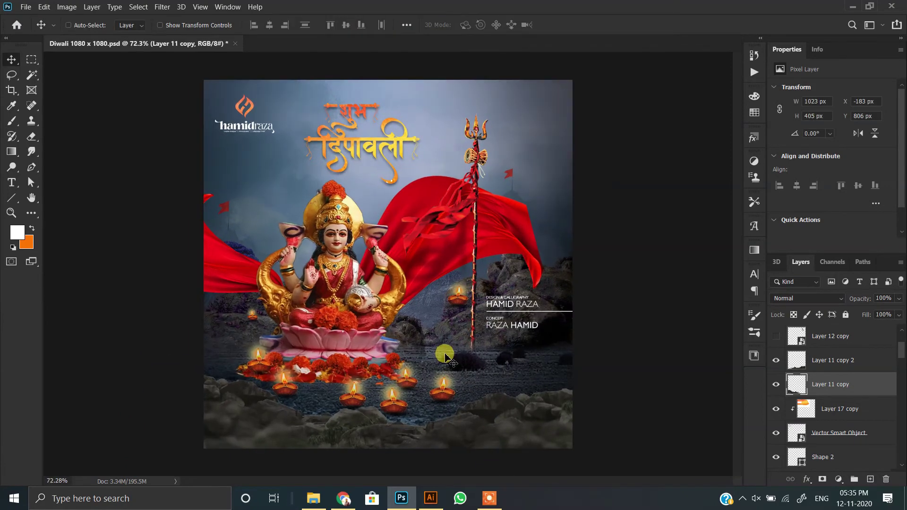
scroll(449, 378, up, 1)
ctrl+click(586, 416)
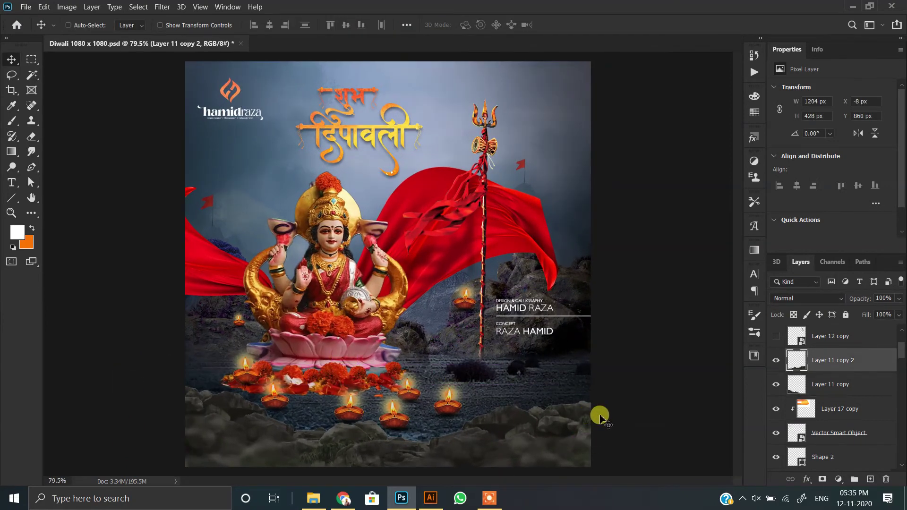
scroll(557, 347, up, 1)
- Move the duplicated diyas of Layer 8 copy 4 right and up
mouse_move(440, 416)
mouse_down()
mouse_move(582, 394)
mouse_move(512, 390)
mouse_up()
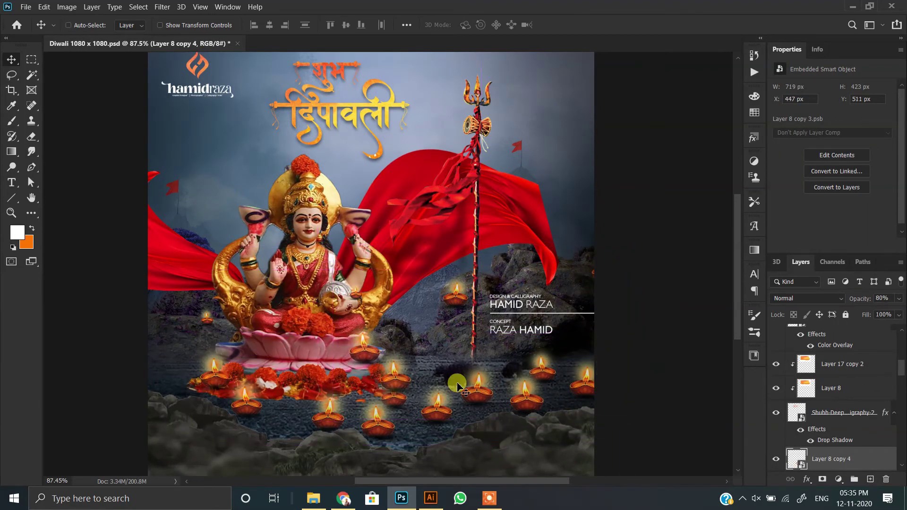
scroll(454, 383, up, 1)
scroll(406, 359, up, 1)
scroll(369, 326, up, 1)
scroll(366, 323, up, 1)
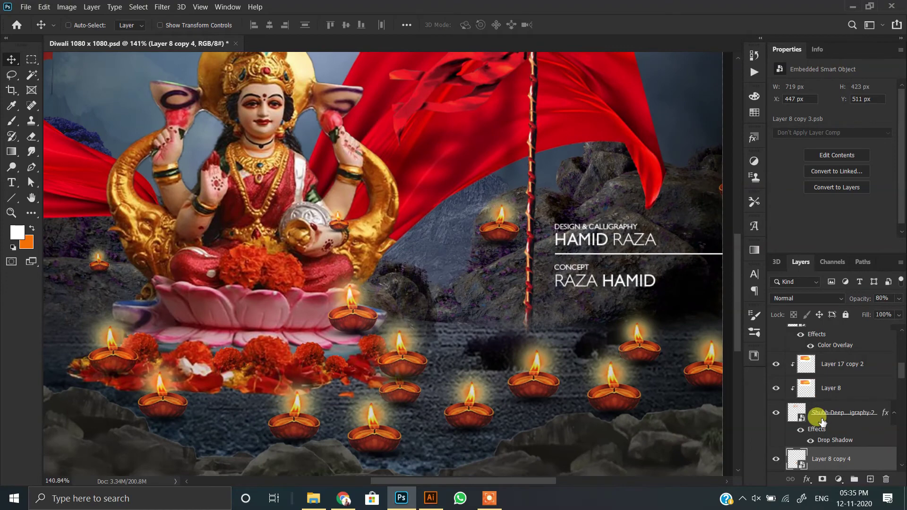
scroll(823, 422, down, 1)
scroll(433, 350, down, 2)
drag(436, 342, 437, 343)
scroll(397, 331, up, 1)
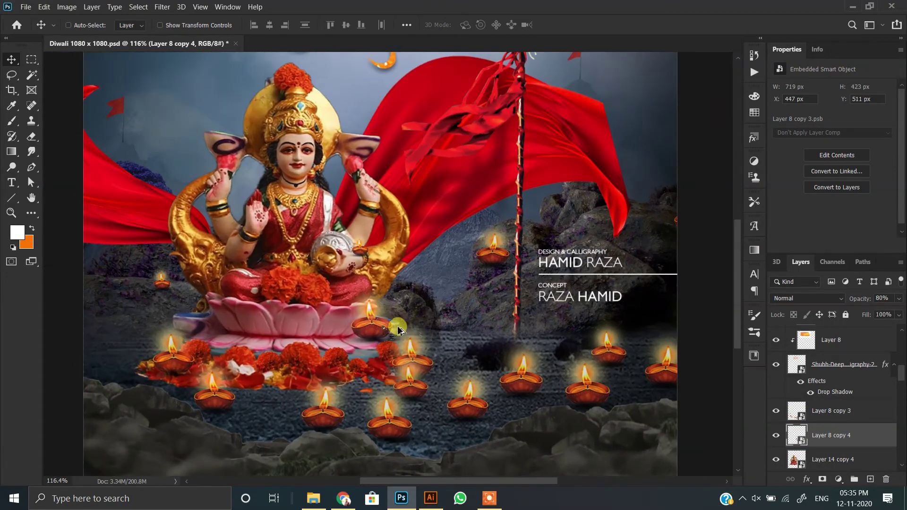
- Add a mask to Layer 8 copy 4 and fill the lassoed area black, hiding lamps over the idol's base
click(823, 479)
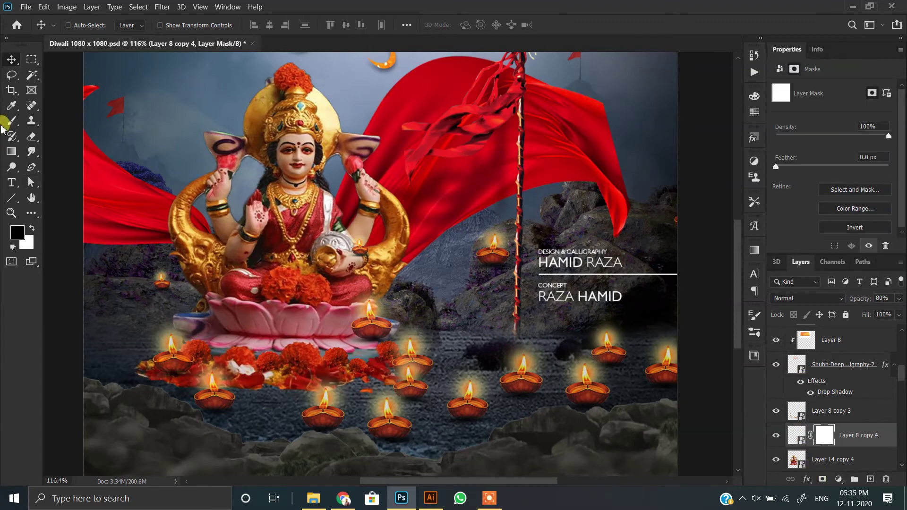
click(11, 74)
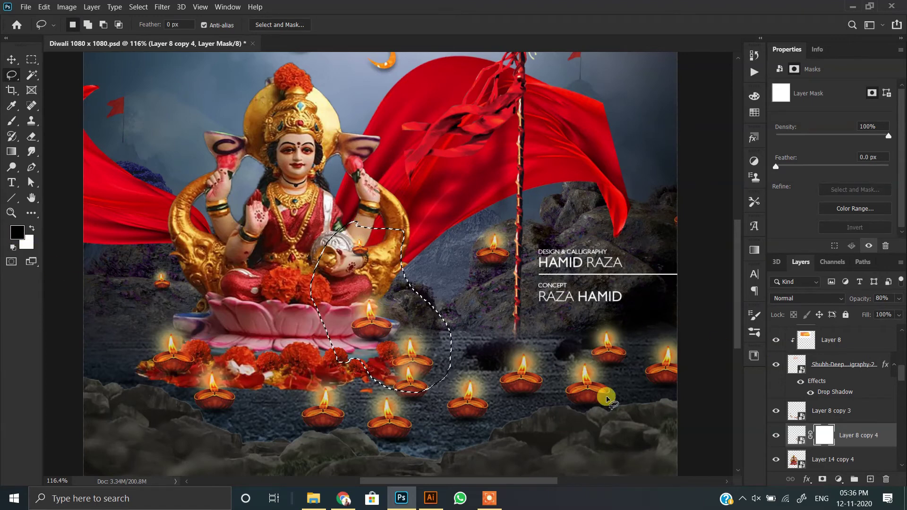
click(9, 122)
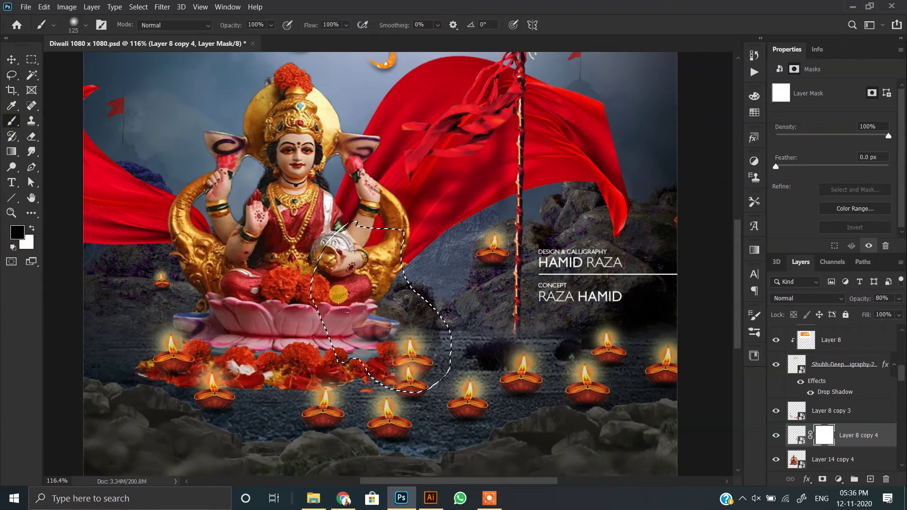
key(alt+BackSpace)
key(ctrl+d)
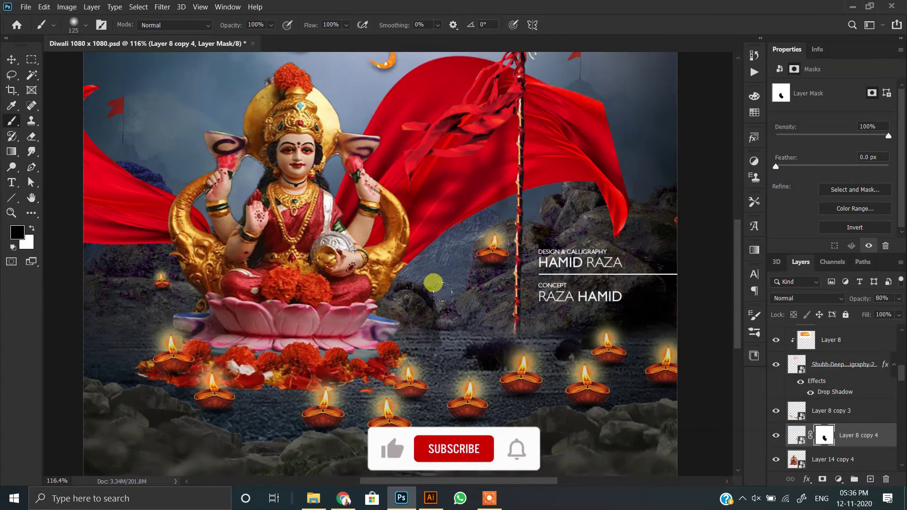
scroll(449, 297, down, 3)
click(12, 59)
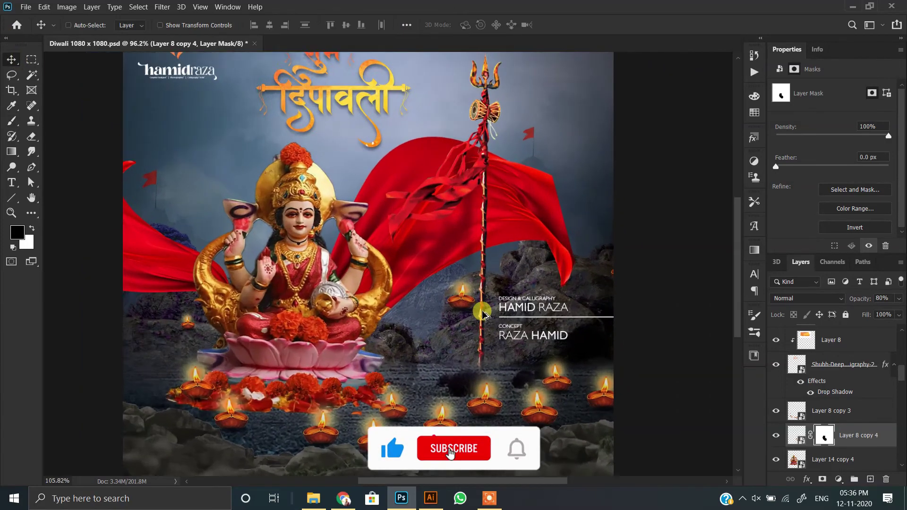
- Show the Layer 12 copy bells, scale them about 156%, and move them to the top right
scroll(440, 307, up, 2)
scroll(444, 300, up, 1)
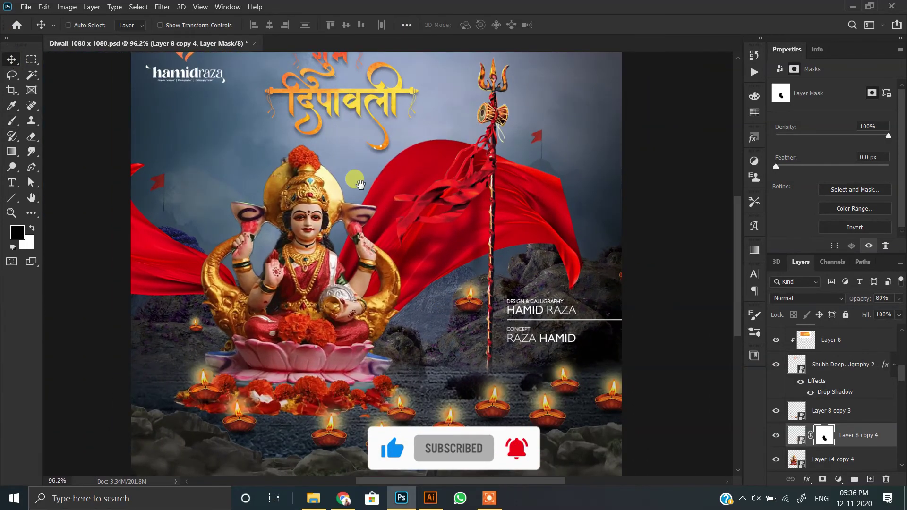
scroll(445, 300, up, 1)
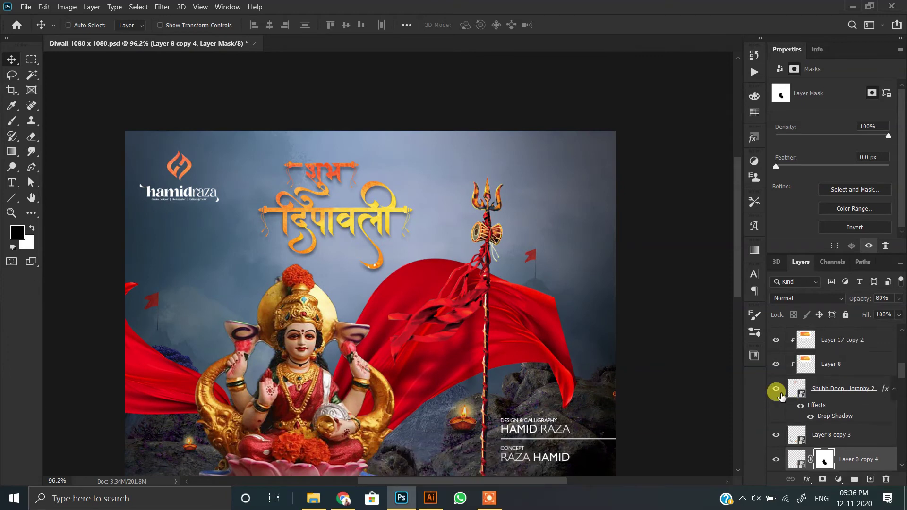
scroll(780, 397, down, 1)
scroll(788, 404, down, 3)
scroll(790, 403, down, 3)
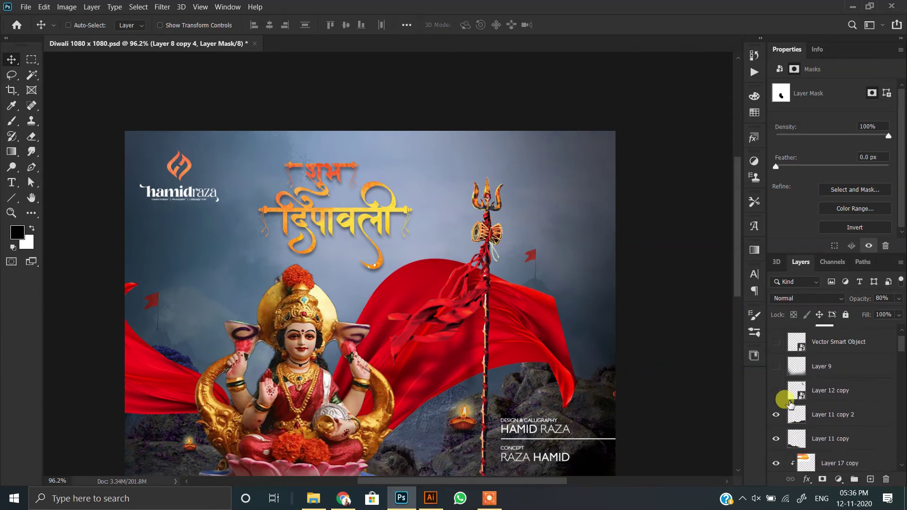
click(820, 396)
click(777, 390)
scroll(322, 205, down, 1)
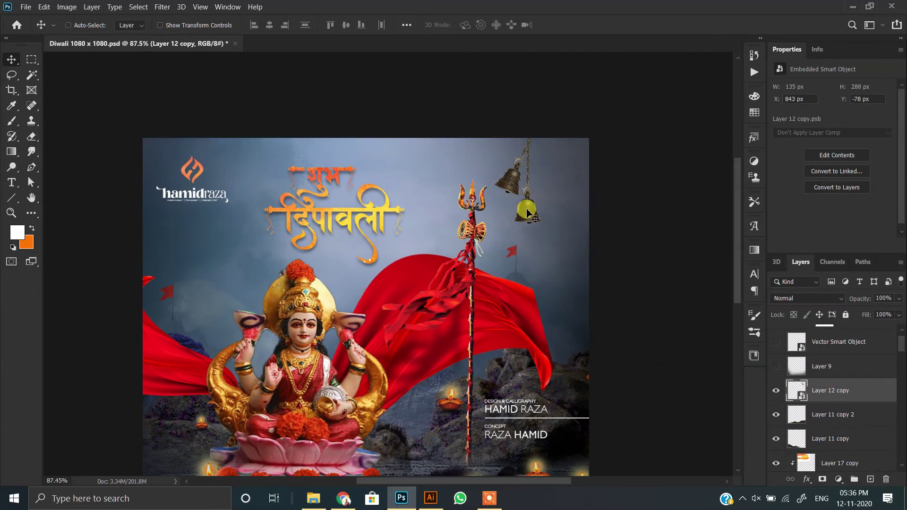
key(ctrl+t)
mouse_move(563, 215)
mouse_down()
mouse_move(567, 258)
mouse_move(549, 227)
mouse_up()
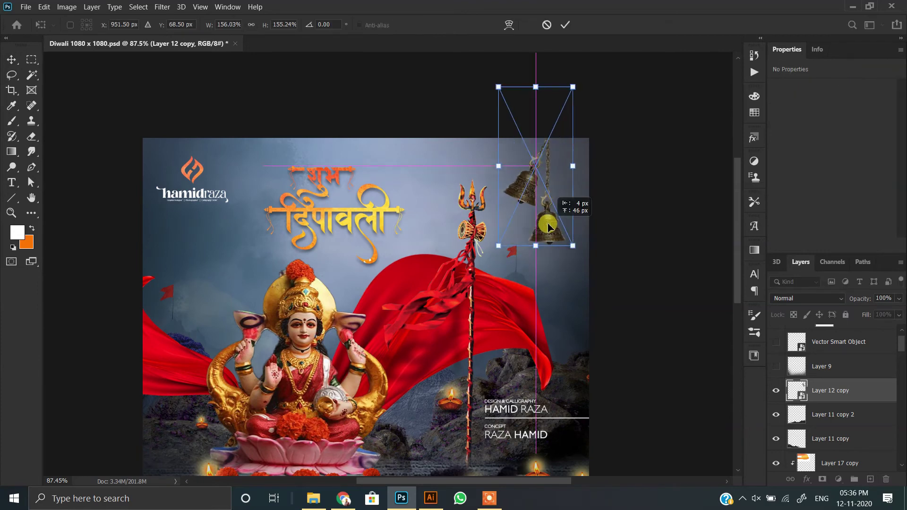
key(Return)
key(ctrl+0)
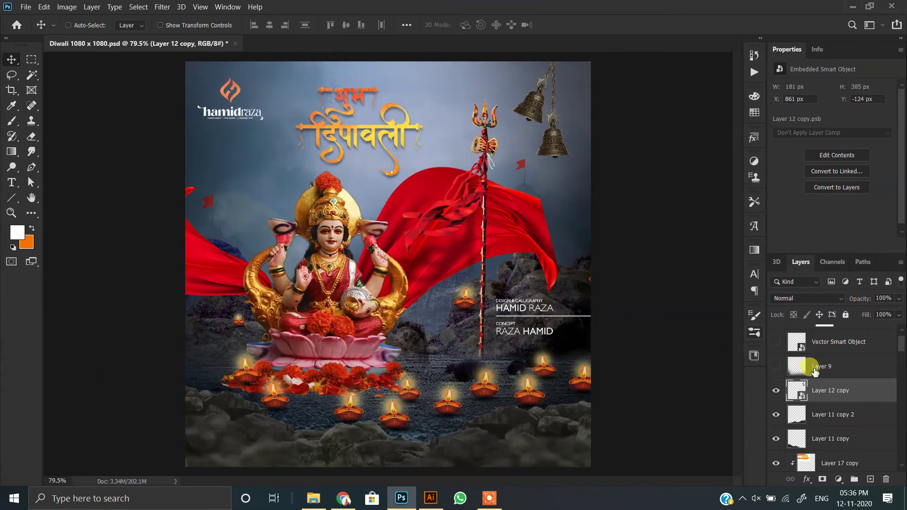
- Show Layer 9 and nudge it slightly right and down
click(814, 369)
click(776, 367)
scroll(386, 283, down, 1)
key(ctrl+t)
drag(466, 412, 470, 419)
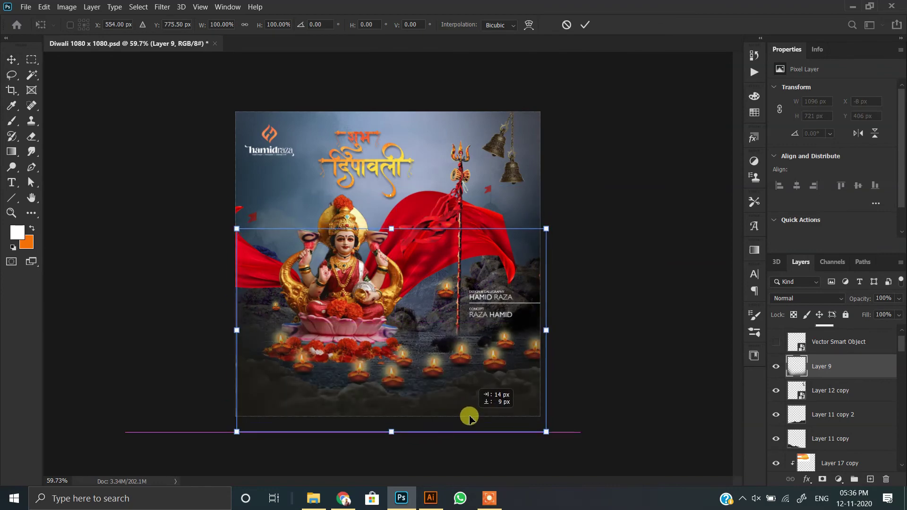
key(Return)
key(ctrl+0)
scroll(823, 362, up, 1)
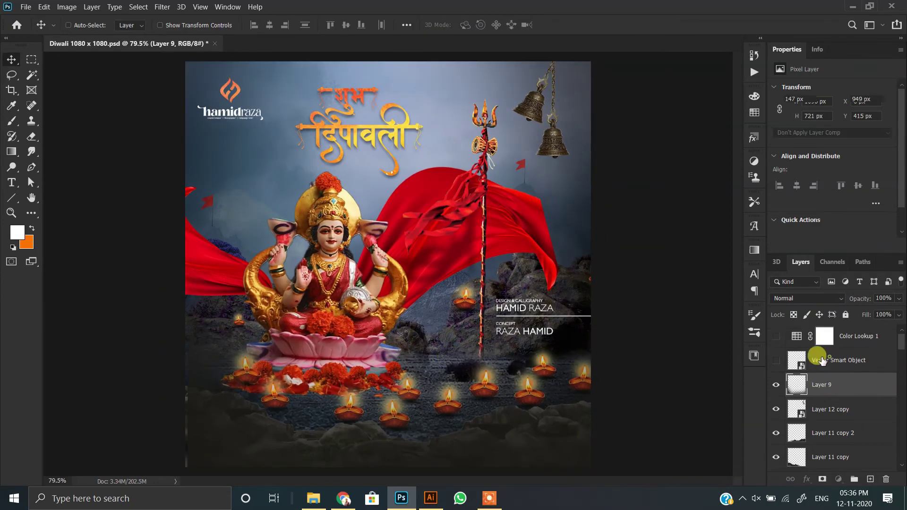
- Show the footer Vector Smart Object and centre it horizontally along the bottom
click(822, 361)
click(776, 360)
scroll(430, 405, up, 2)
scroll(430, 405, up, 2)
scroll(450, 402, up, 2)
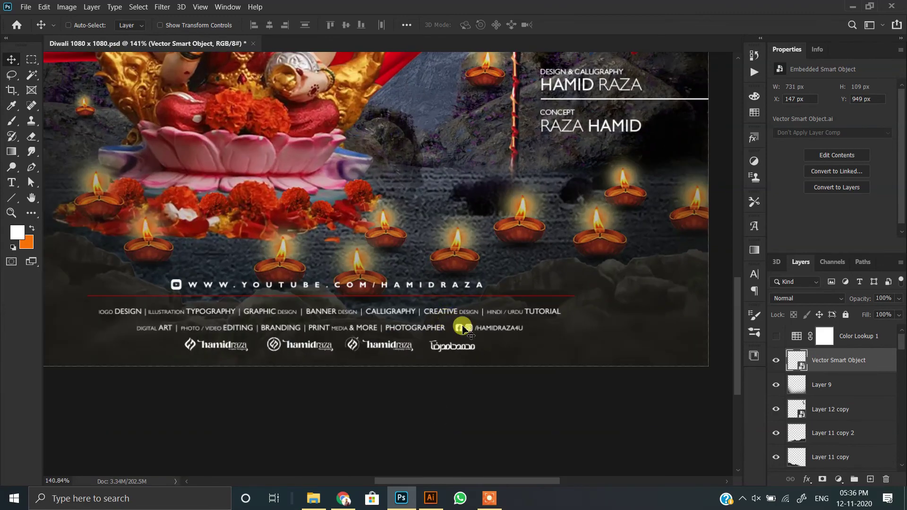
drag(463, 328, 482, 328)
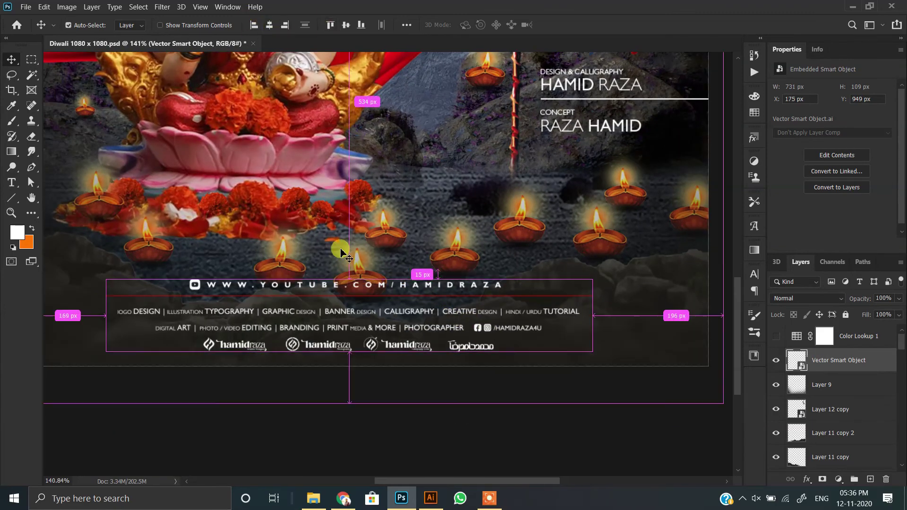
scroll(341, 252, down, 2)
scroll(385, 294, down, 2)
scroll(378, 283, down, 1)
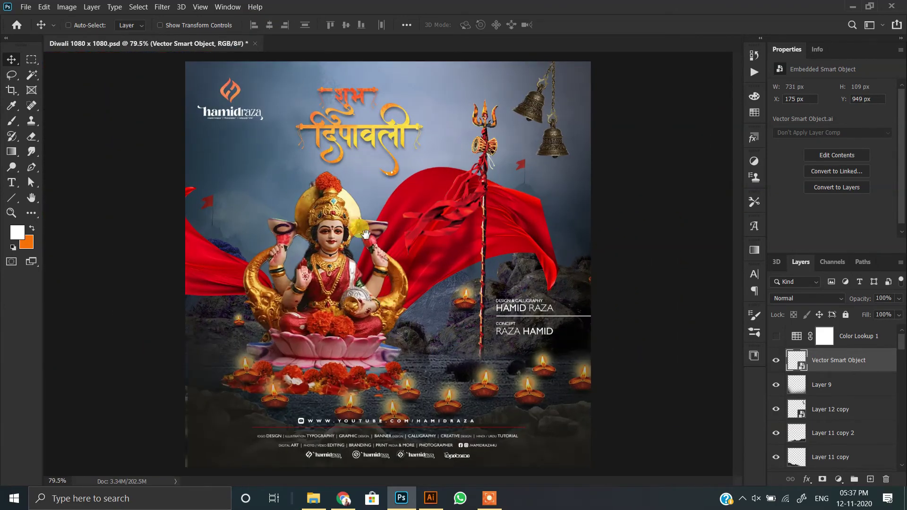
- On Layer 10, brush dark navy sampled from the poster over the rocks behind the credits
scroll(352, 137, up, 1)
scroll(352, 137, up, 1)
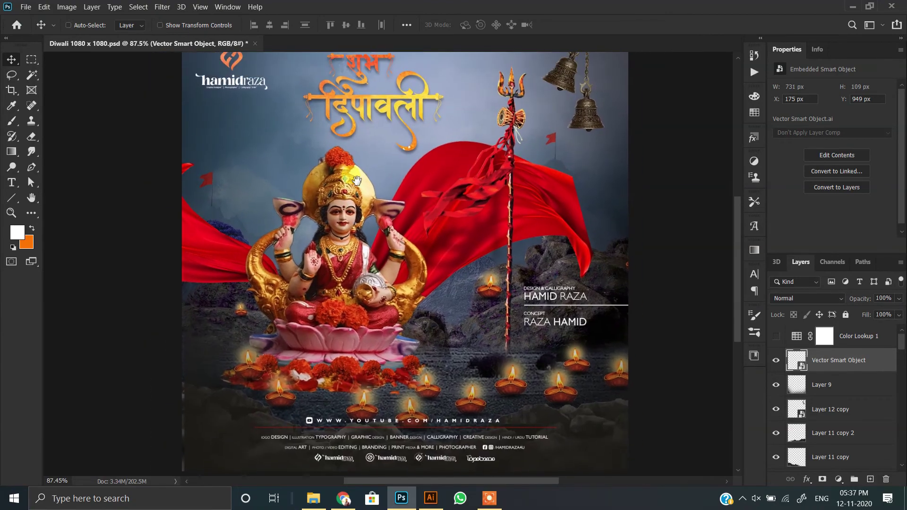
scroll(589, 316, up, 2)
scroll(588, 316, up, 1)
drag(824, 419, 821, 461)
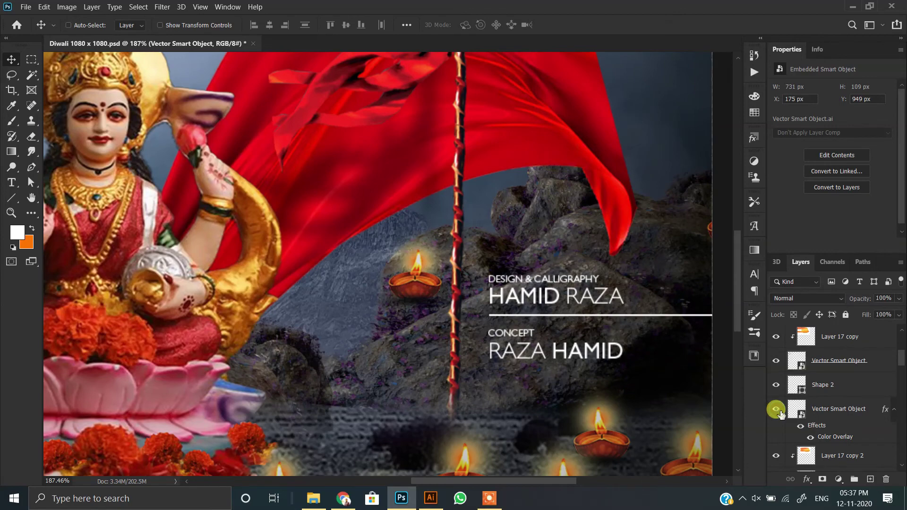
click(815, 456)
click(13, 129)
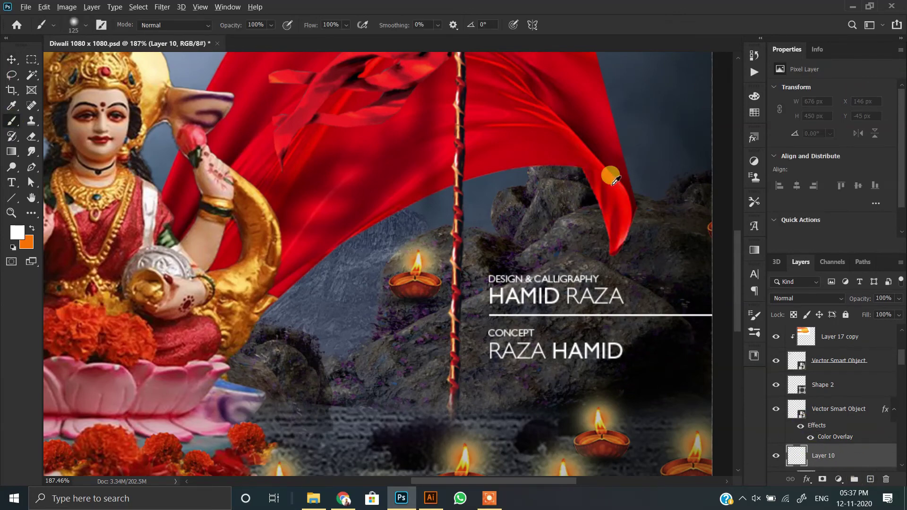
alt+click(622, 283)
drag(511, 252, 542, 311)
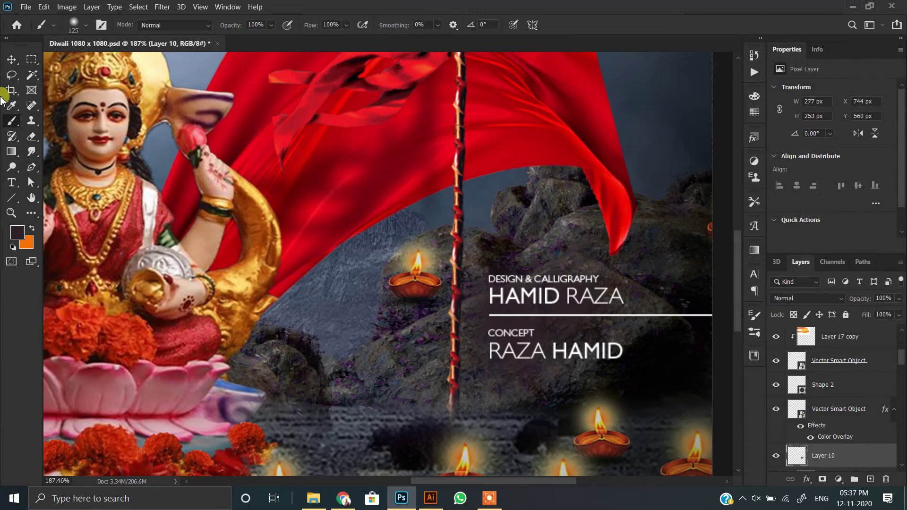
click(11, 59)
- Fit the poster in view and select the Color Lookup 1 adjustment layer
key(ctrl+0)
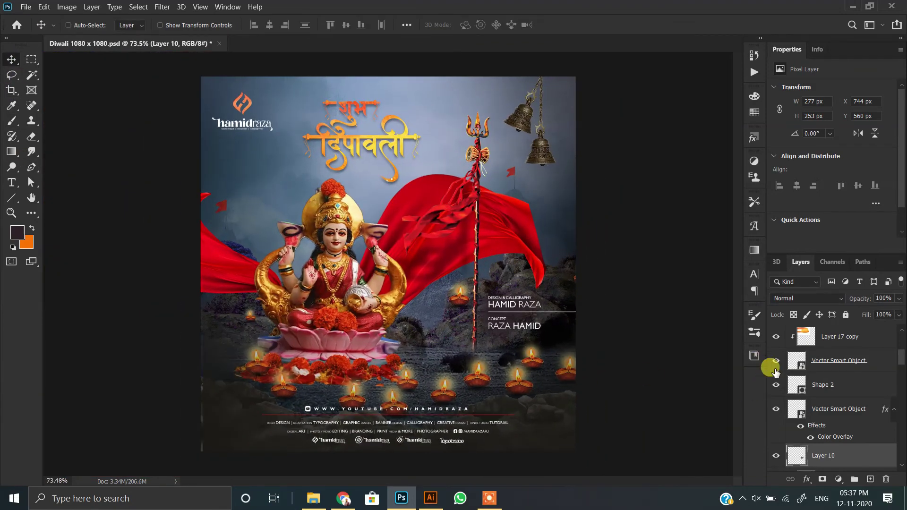
scroll(762, 362, up, 5)
click(776, 336)
- Enable the Fuji ETERNA 250D Color Lookup 1 and stamp all visible layers into a new top layer
click(851, 336)
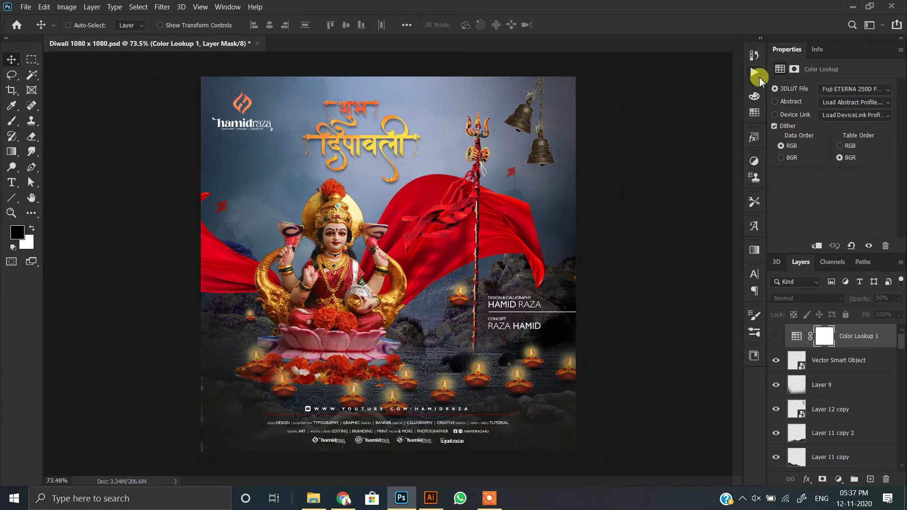
click(856, 89)
click(804, 249)
click(776, 336)
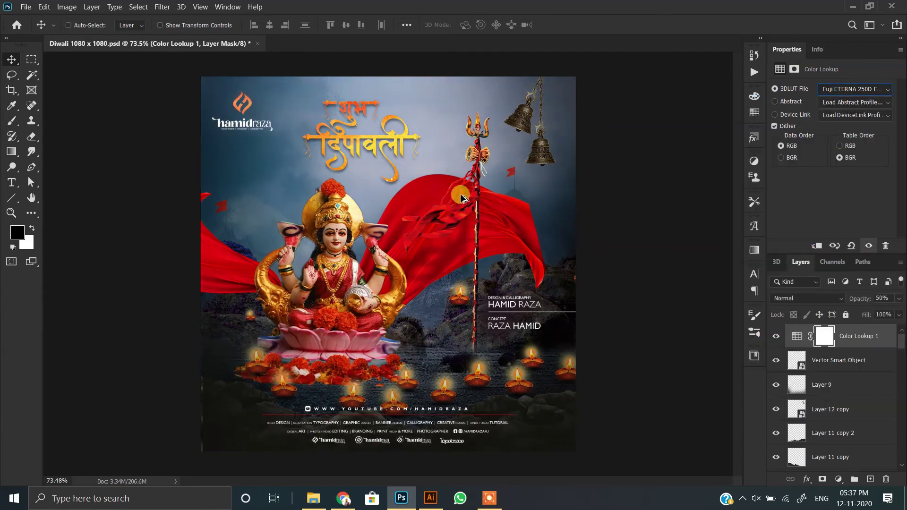
click(864, 334)
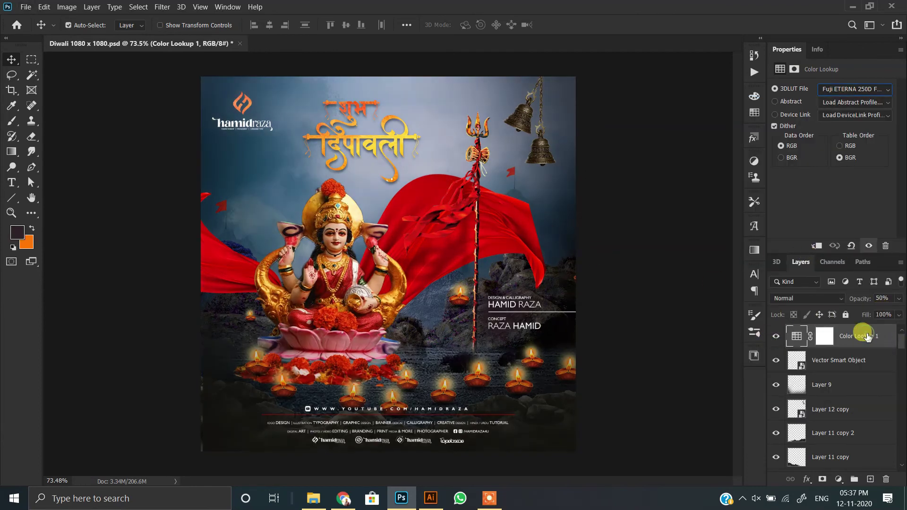
key(ctrl+shift+alt+e)
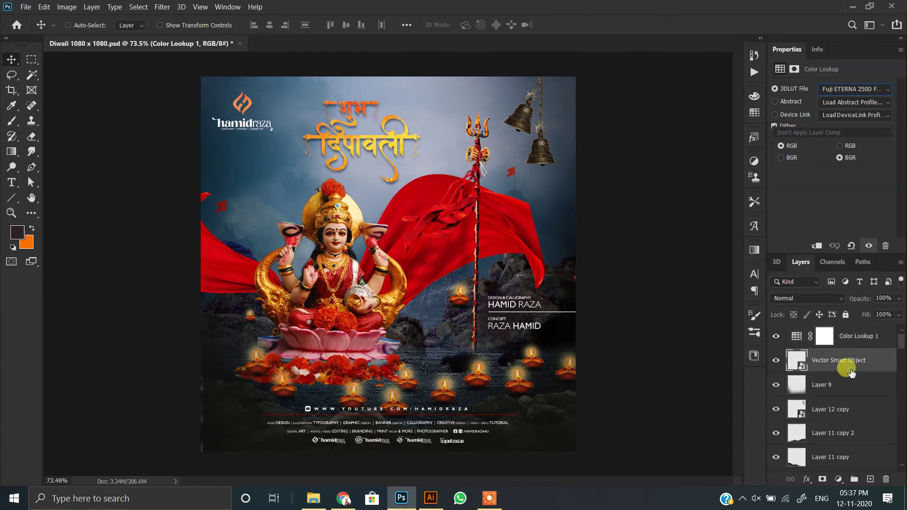
- In Camera Raw, cool the temperature, raise exposure, lower whites and highlights, lift blacks
click(162, 7)
click(164, 71)
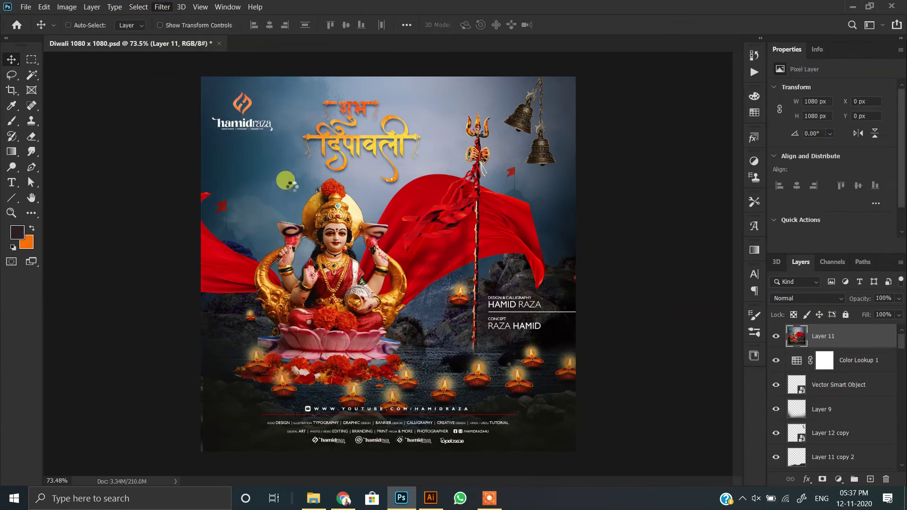
mouse_move(623, 188)
mouse_down()
mouse_move(615, 188)
mouse_move(639, 202)
mouse_move(610, 202)
mouse_up()
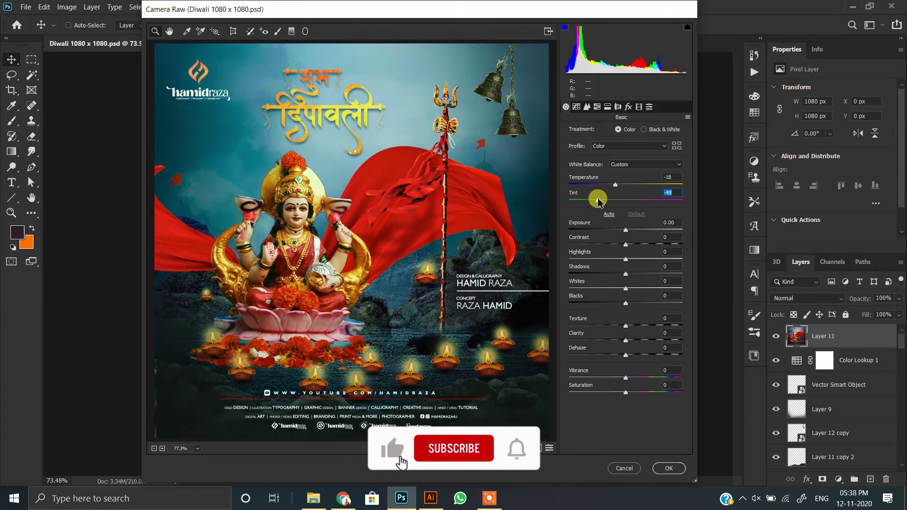
drag(626, 229, 636, 244)
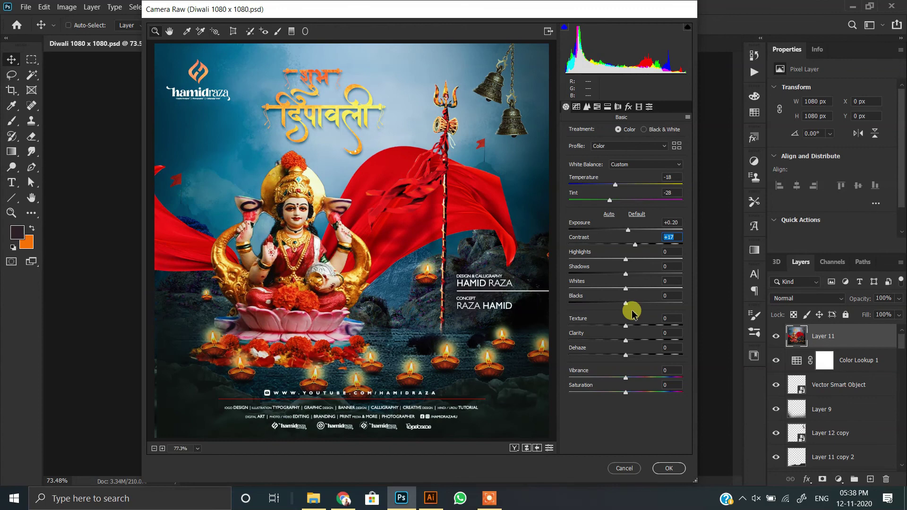
mouse_move(626, 289)
mouse_down()
mouse_move(615, 289)
mouse_move(638, 303)
mouse_move(633, 376)
mouse_up()
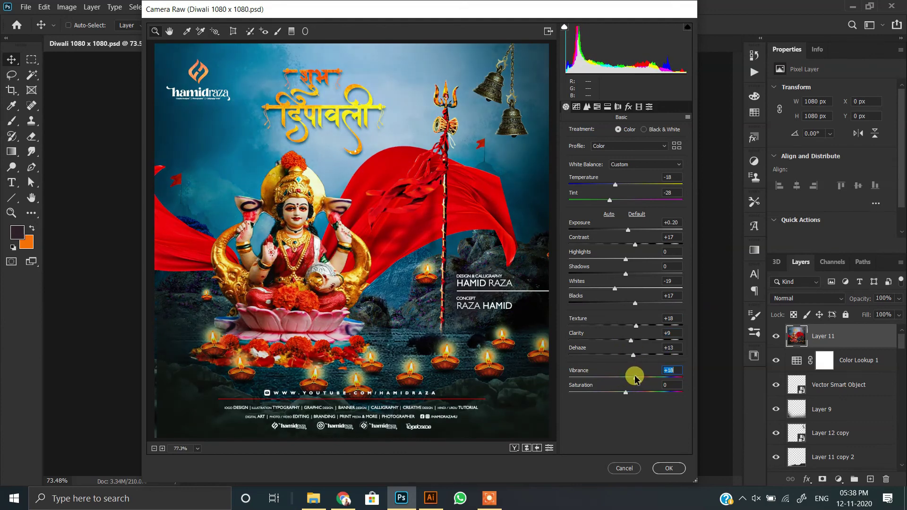
drag(625, 260, 617, 260)
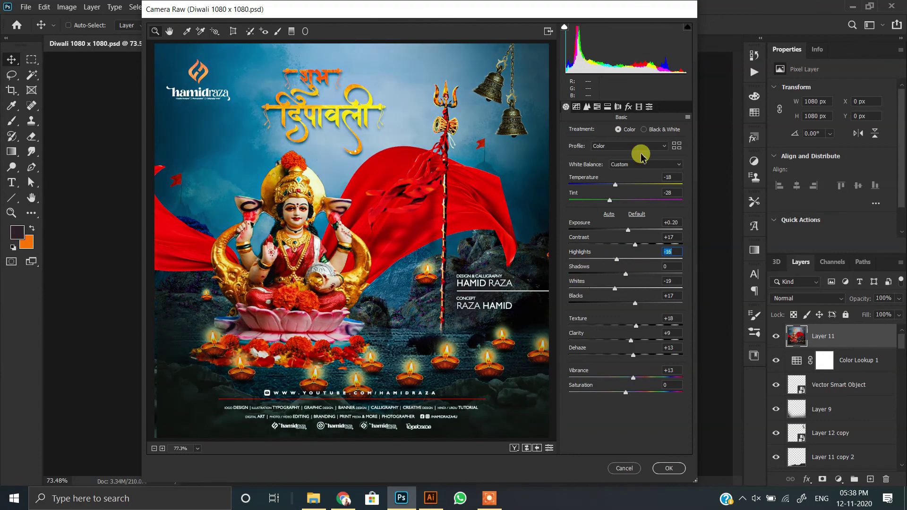
click(667, 468)
click(776, 337)
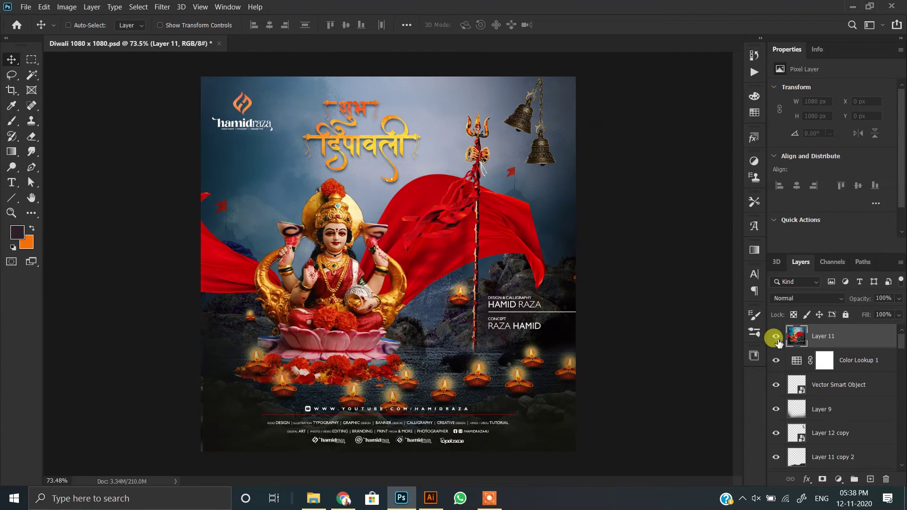